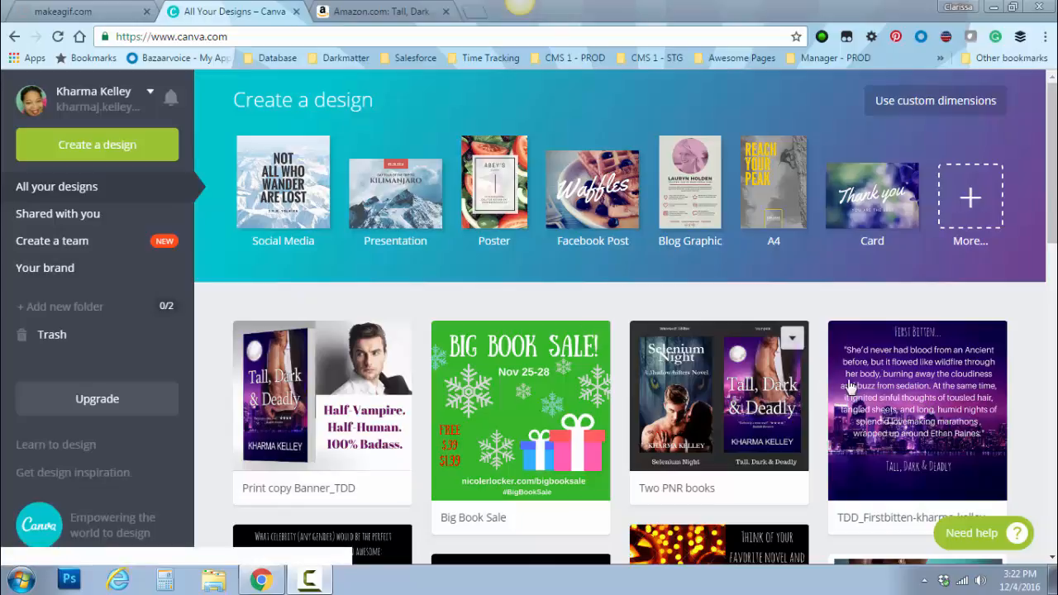
# Browse the full catalogue of design types, from social media posts through blogging, eBooks and marketing materials.
pyautogui.moveTo(1052, 205); pyautogui.dragTo(1043, 269)
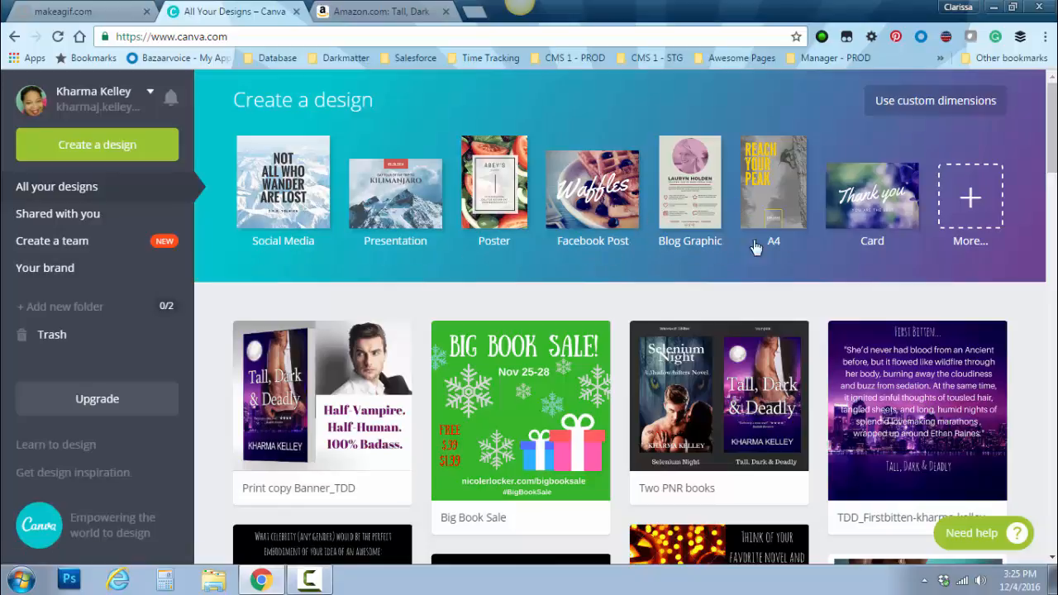
pyautogui.click(972, 204)
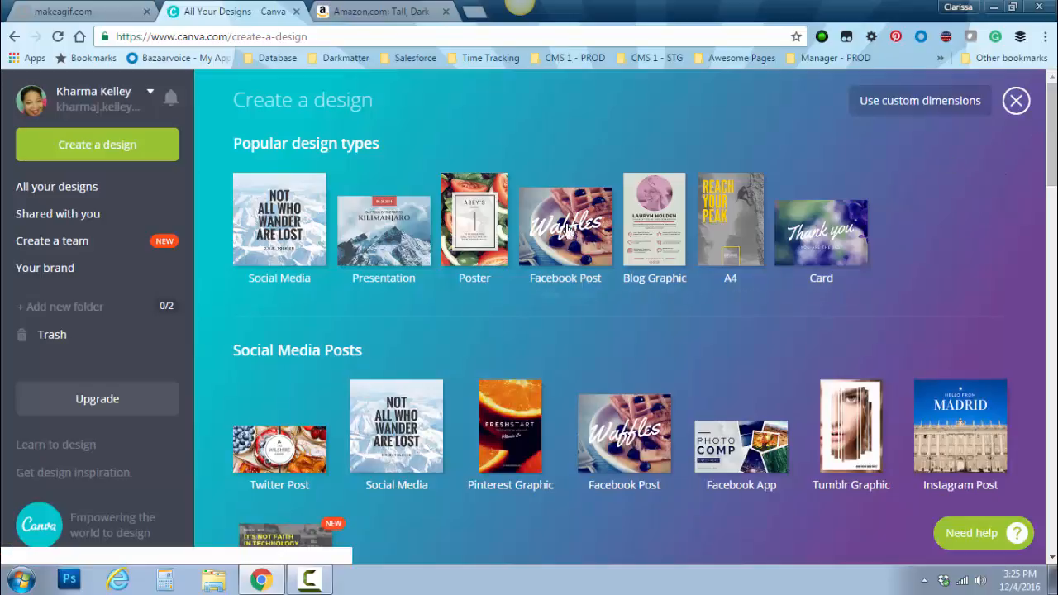
pyautogui.moveTo(1051, 123); pyautogui.dragTo(1051, 176)
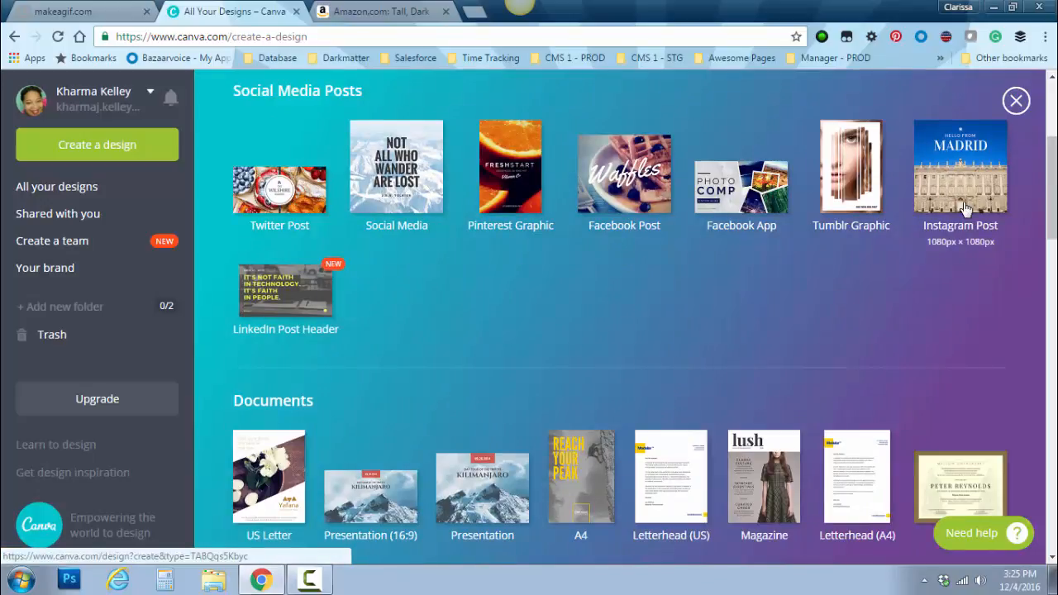
pyautogui.moveTo(1053, 172); pyautogui.dragTo(1038, 290)
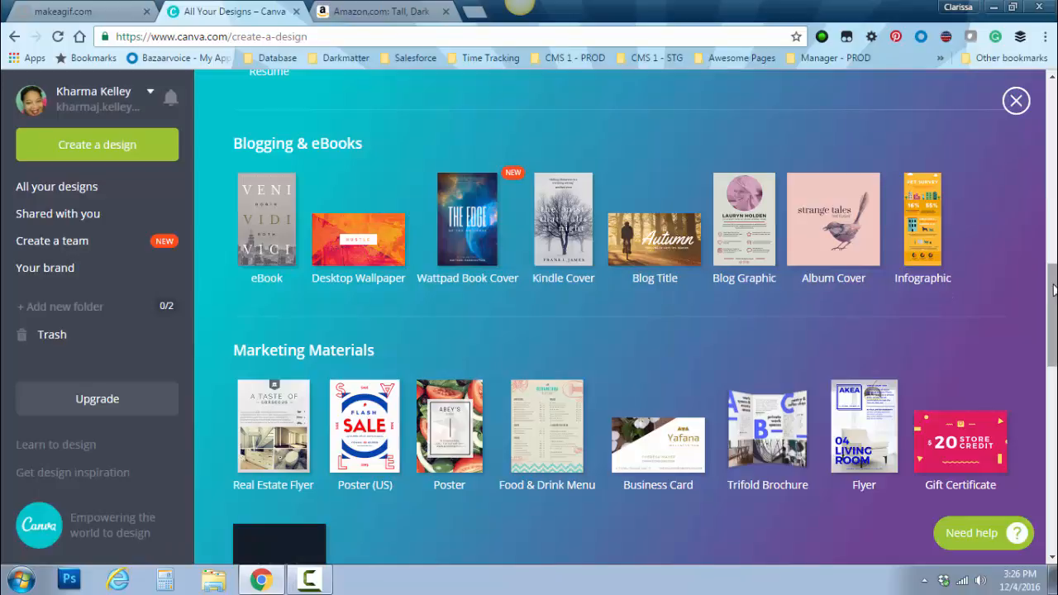
pyautogui.moveTo(1054, 290); pyautogui.dragTo(1055, 98)
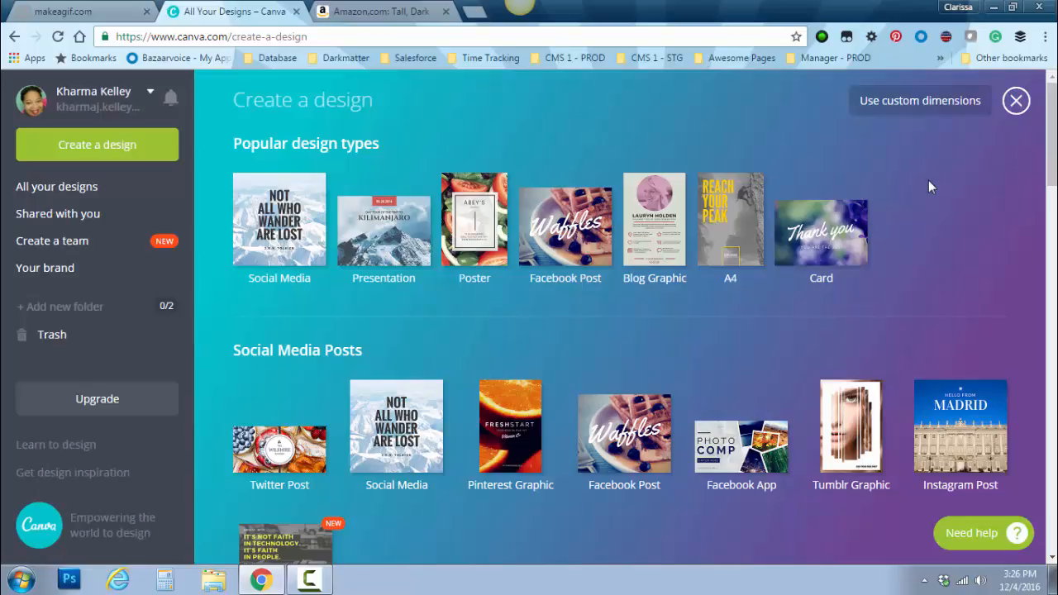
# Create a new blank design with custom dimensions of 728 × 180 px.
pyautogui.click(949, 111)
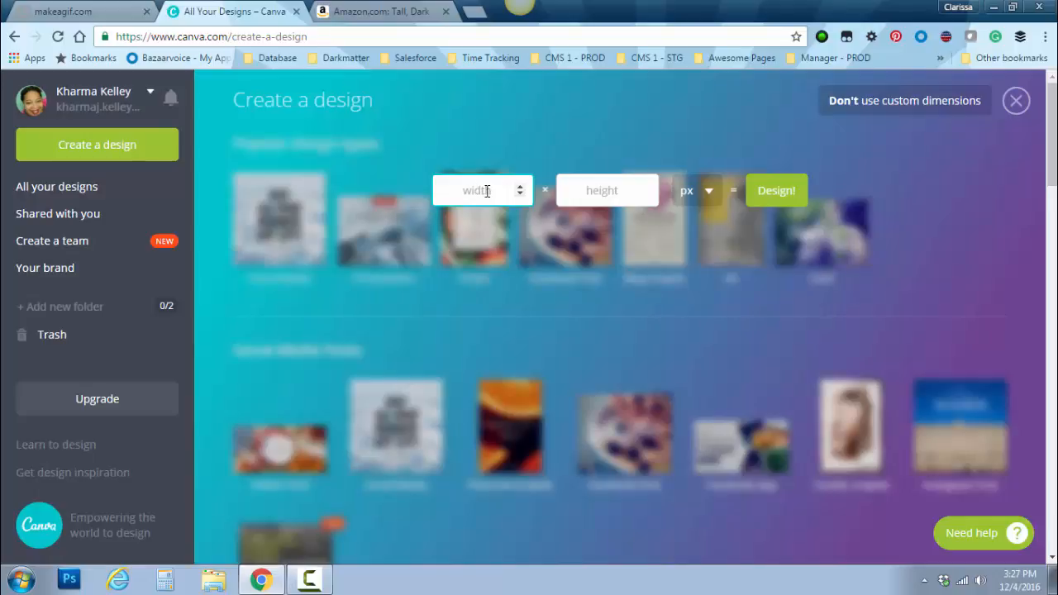
pyautogui.write('728')
pyautogui.click(602, 191)
pyautogui.write('180')
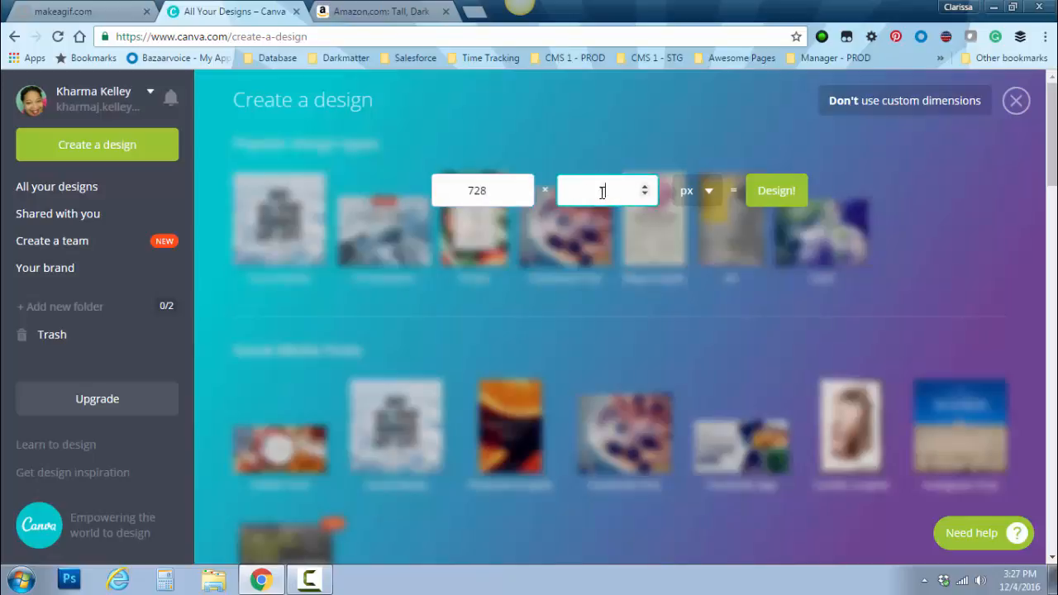
pyautogui.click(777, 196)
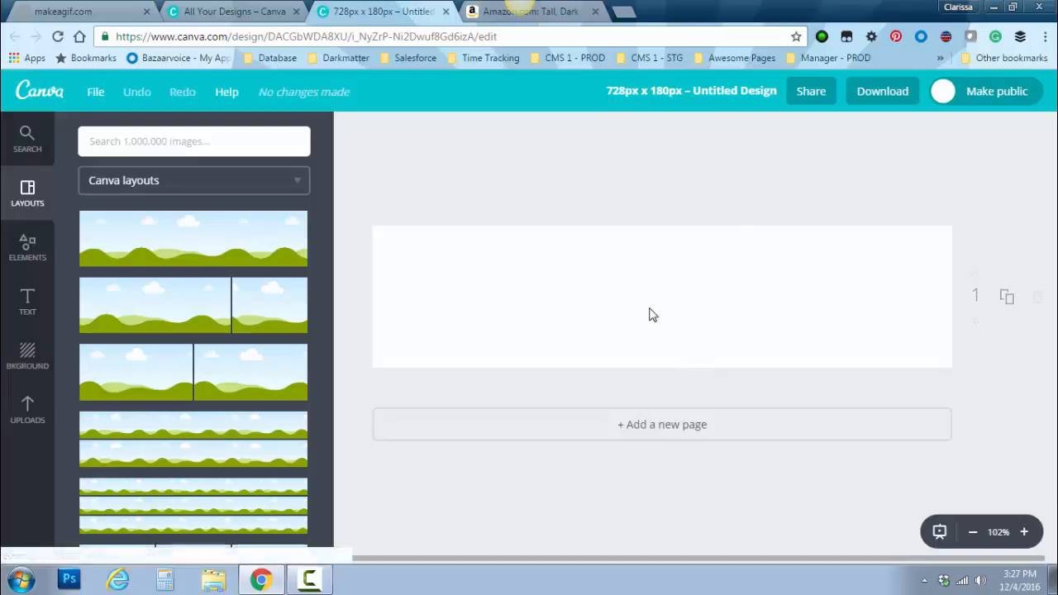
# Look through the elements, text, background and uploaded image resources available for the blank design.
pyautogui.click(25, 251)
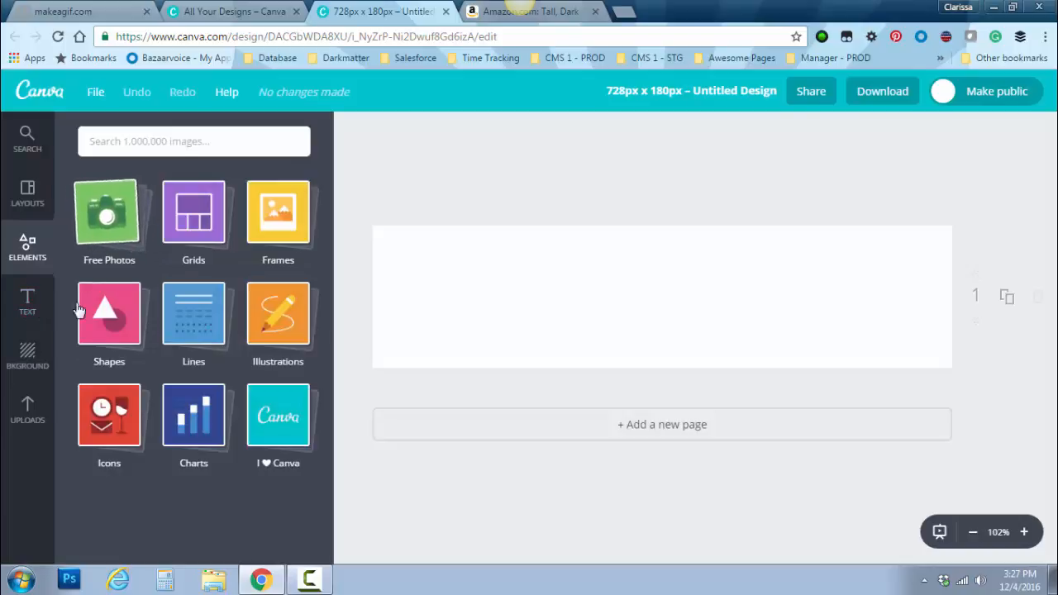
pyautogui.click(26, 304)
pyautogui.click(31, 359)
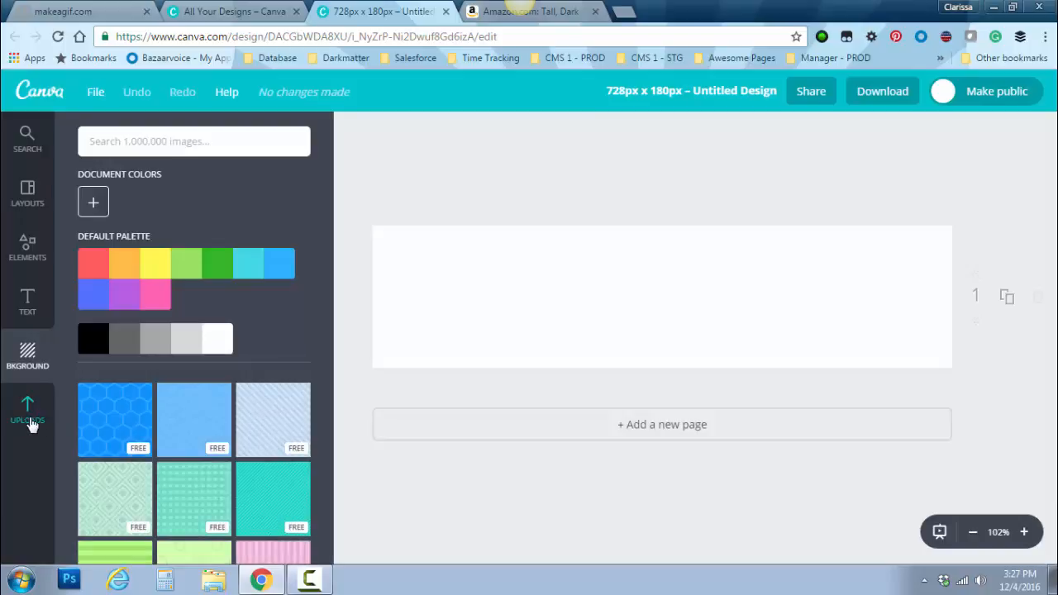
pyautogui.click(30, 419)
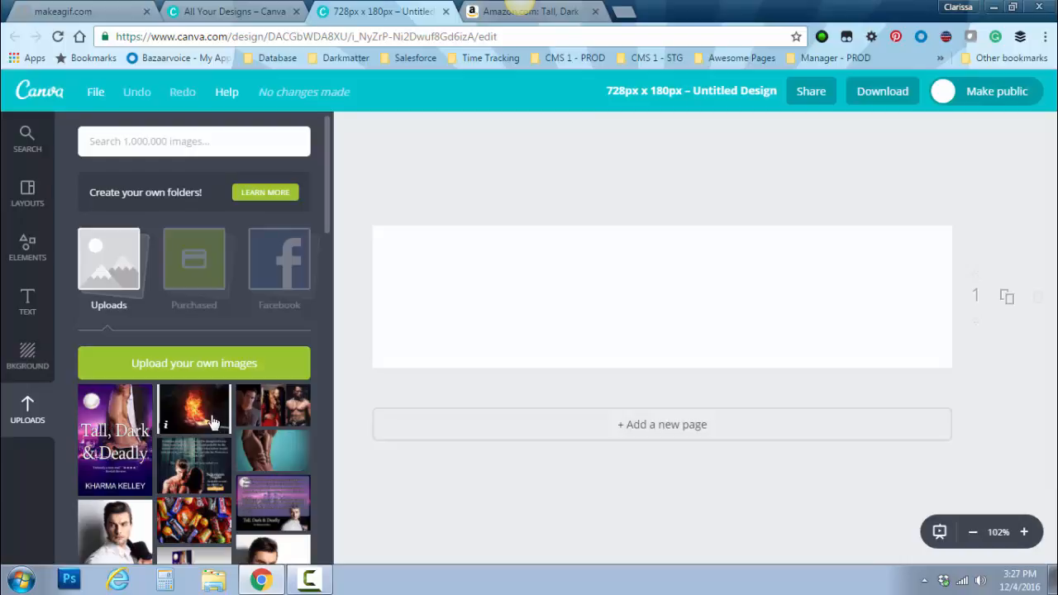
pyautogui.click(25, 139)
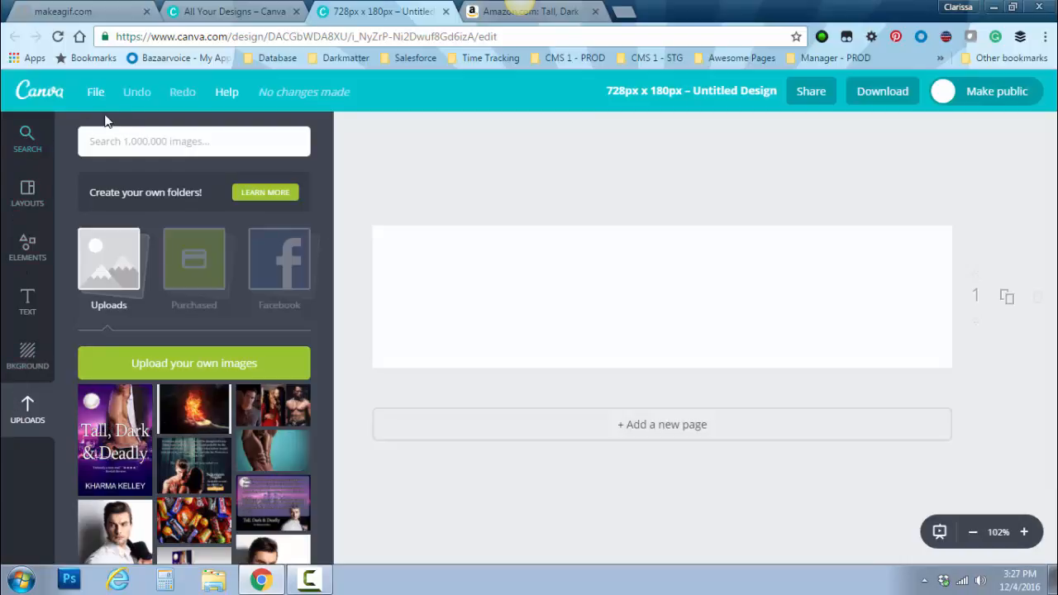
# Return to the overview of all designs and open the existing design "Print copy Banner_TDD".
pyautogui.click(43, 98)
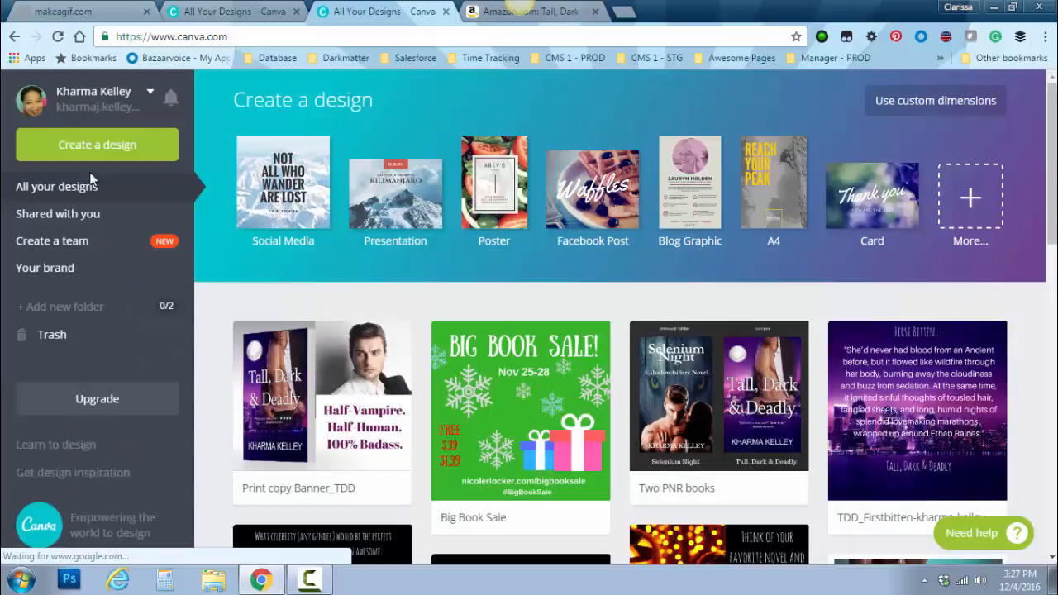
pyautogui.moveTo(1054, 195); pyautogui.dragTo(1046, 258)
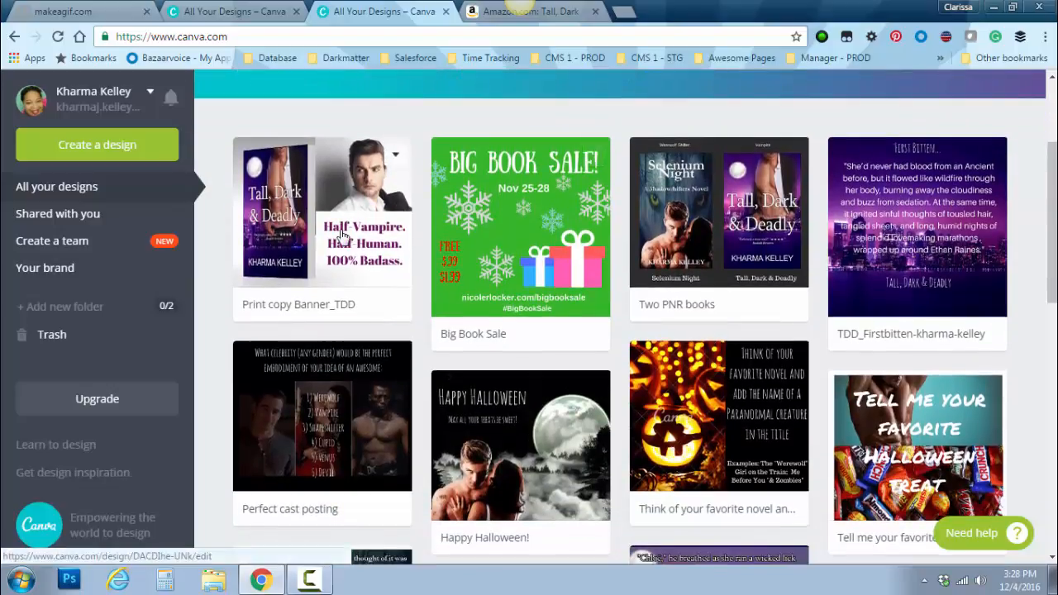
pyautogui.click(343, 238)
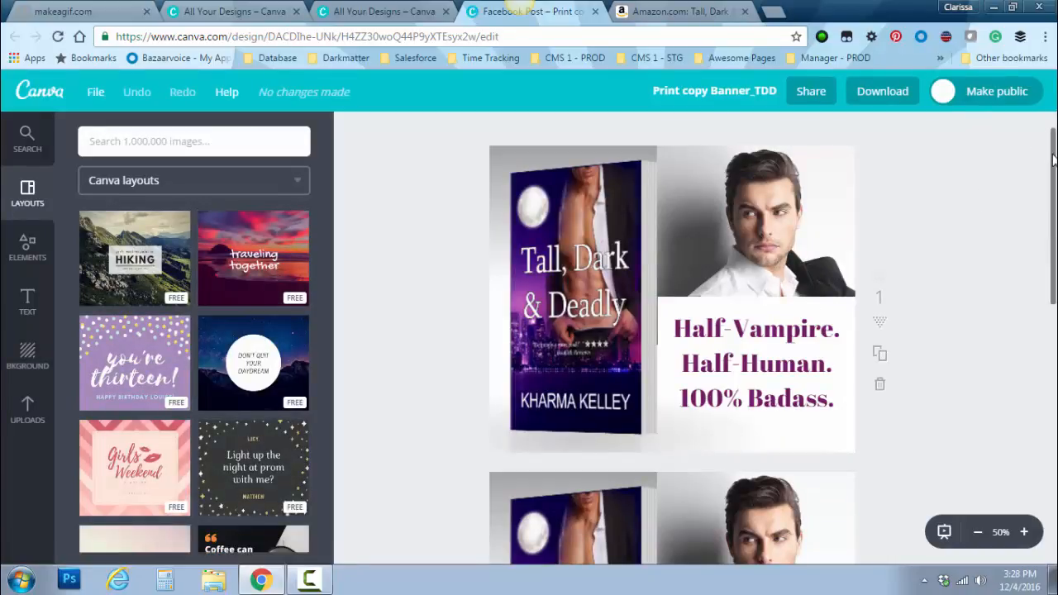
# Examine the book cover, photo and tagline on the first page of the banner design.
pyautogui.moveTo(1053, 159); pyautogui.dragTo(1052, 167)
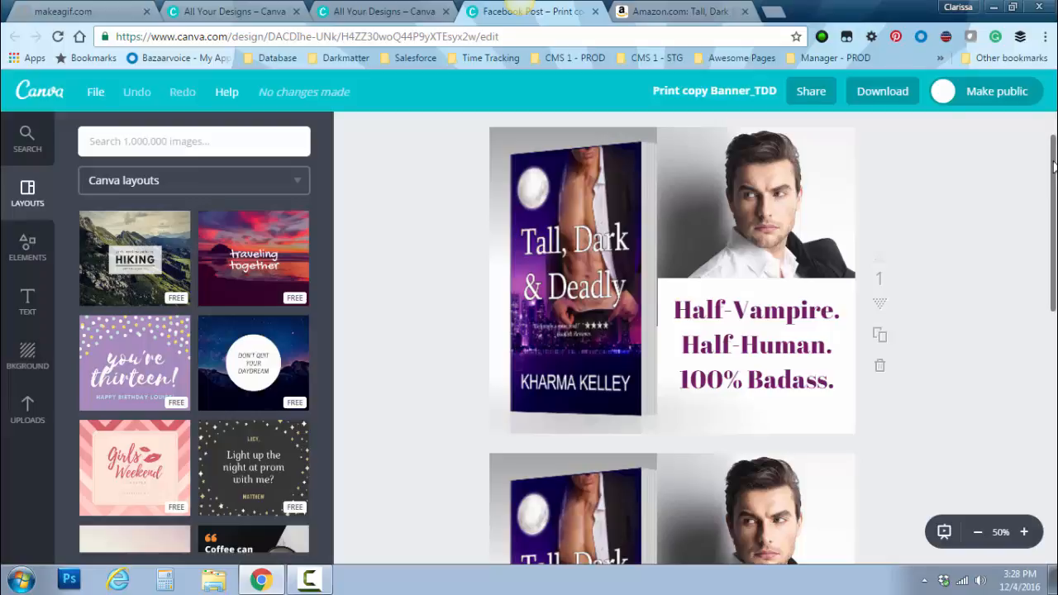
pyautogui.moveTo(1053, 166); pyautogui.dragTo(1053, 151)
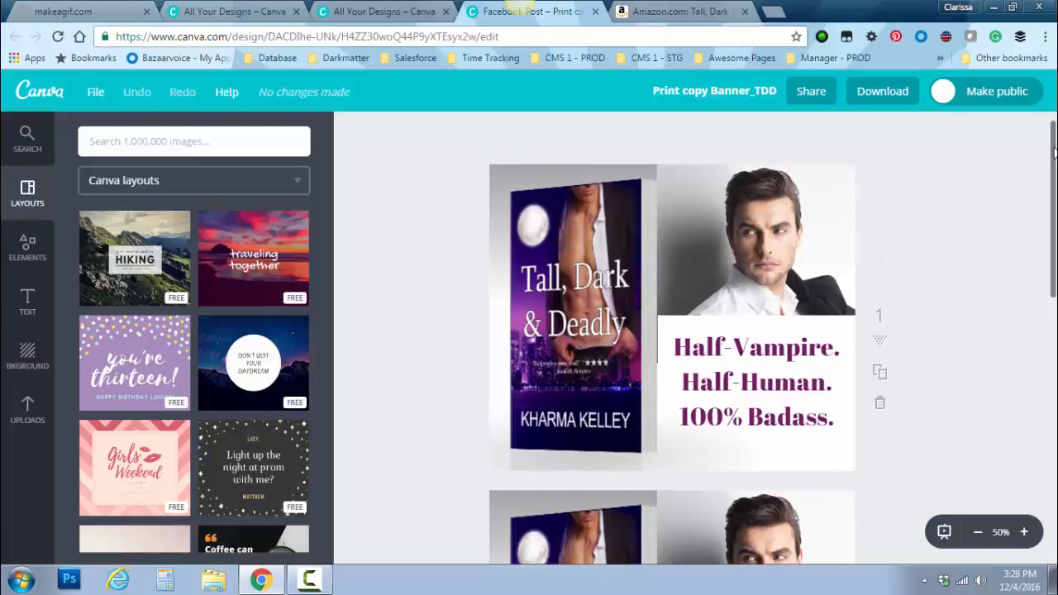
pyautogui.moveTo(1054, 148); pyautogui.dragTo(1053, 157)
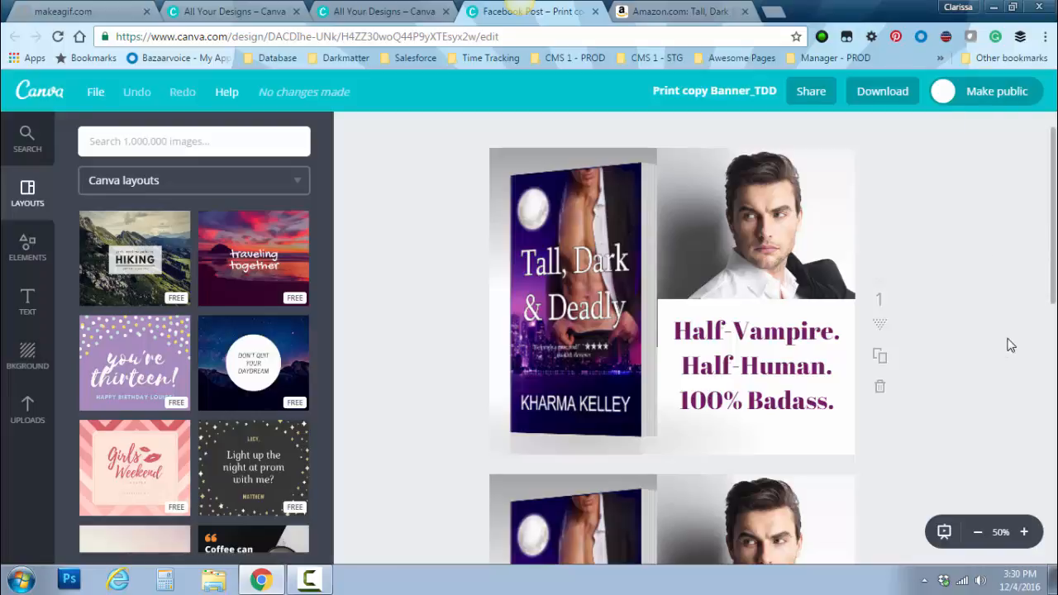
pyautogui.scroll(-1, 1007, 344)
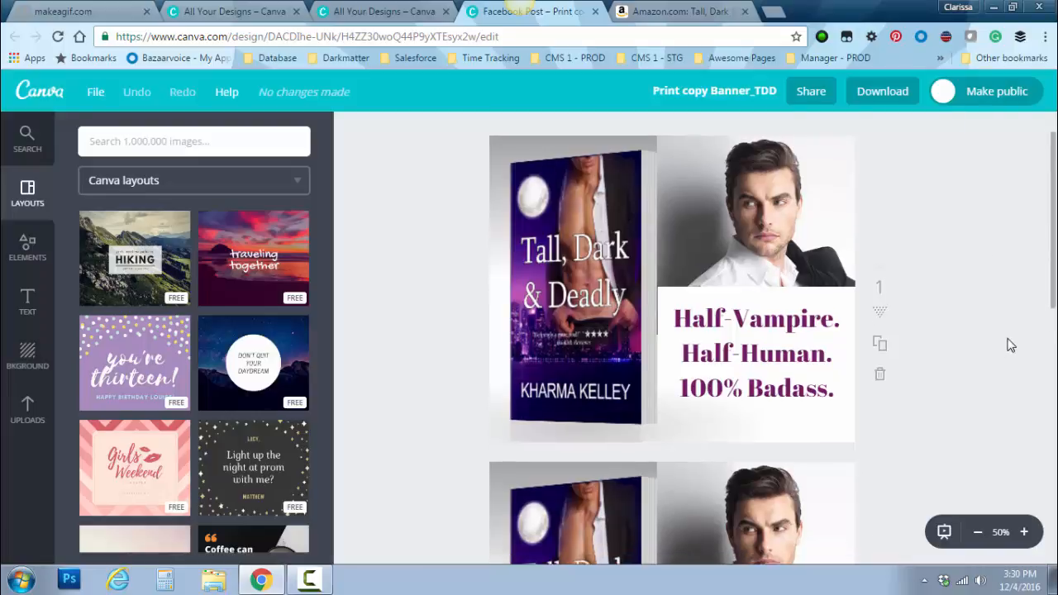
pyautogui.scroll(1, 1008, 344)
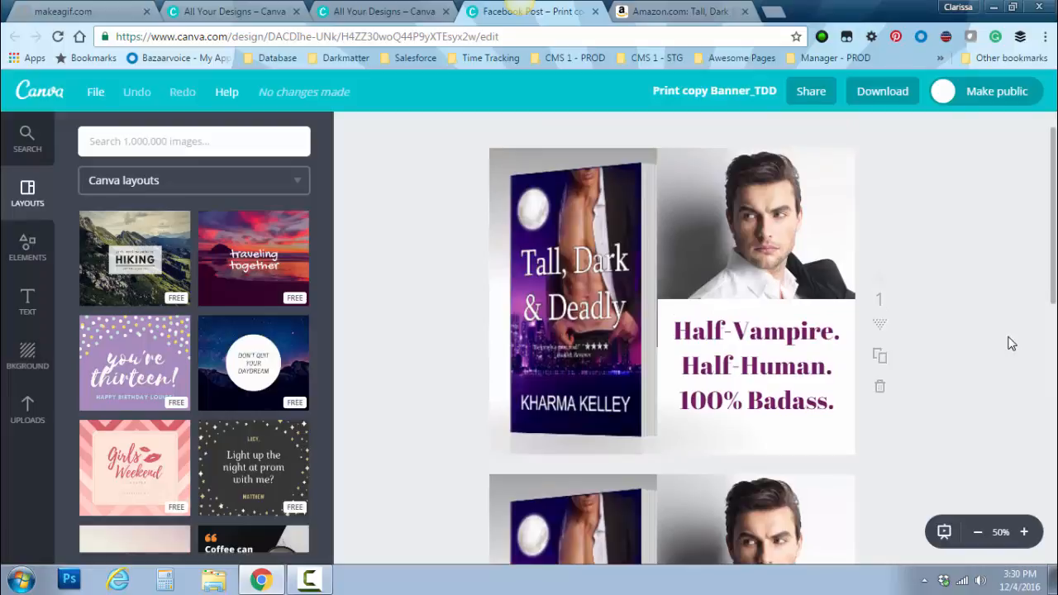
pyautogui.scroll(-2, 1009, 344)
pyautogui.scroll(3, 1009, 343)
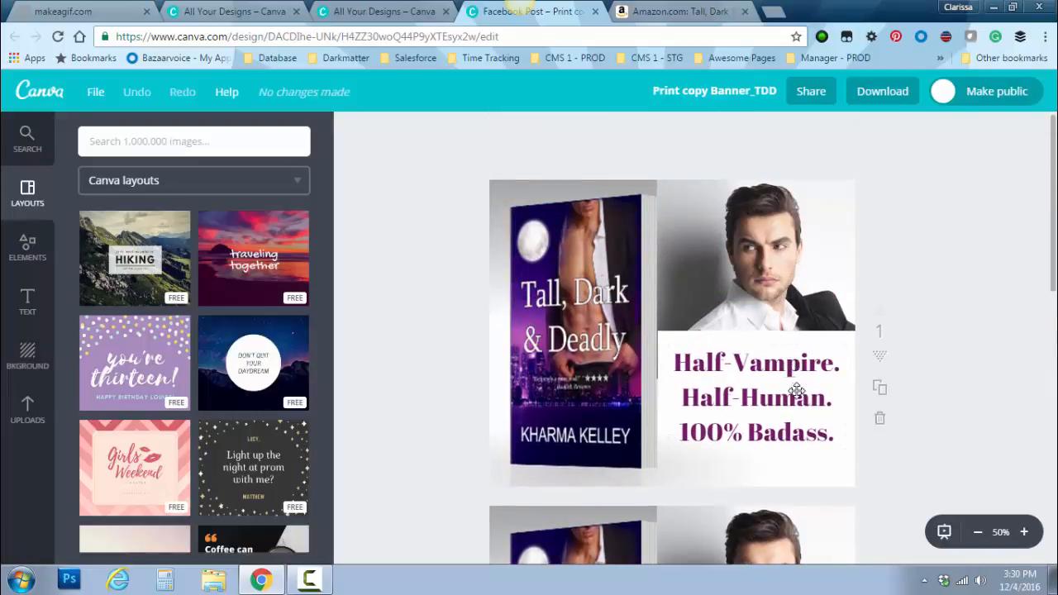
# Review the second and third banner pages with the review quote and order message, and return to the first page.
pyautogui.scroll(-1, 796, 390)
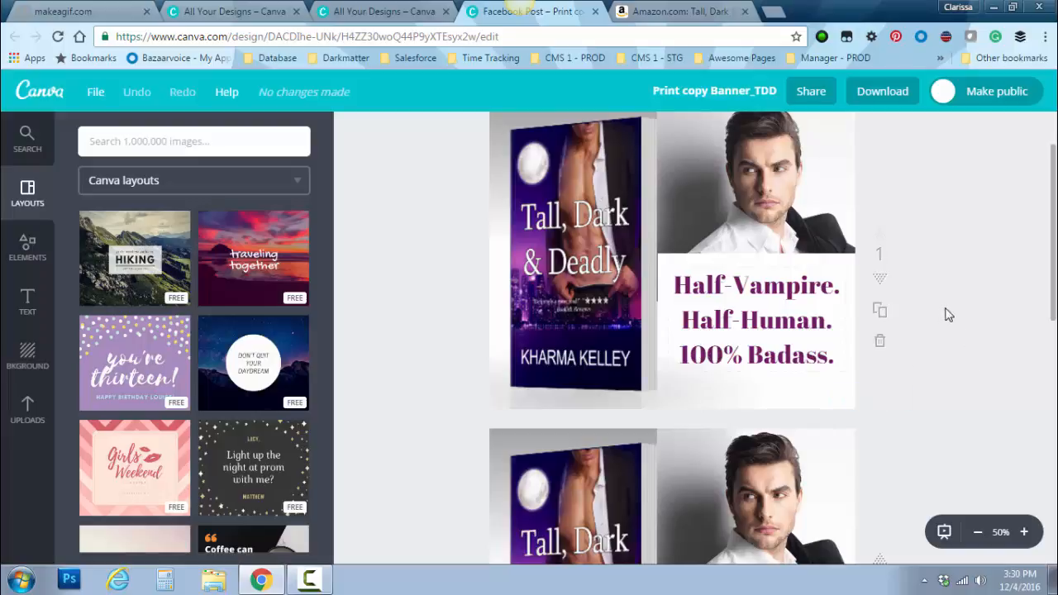
pyautogui.scroll(-1, 997, 284)
pyautogui.scroll(-5, 996, 283)
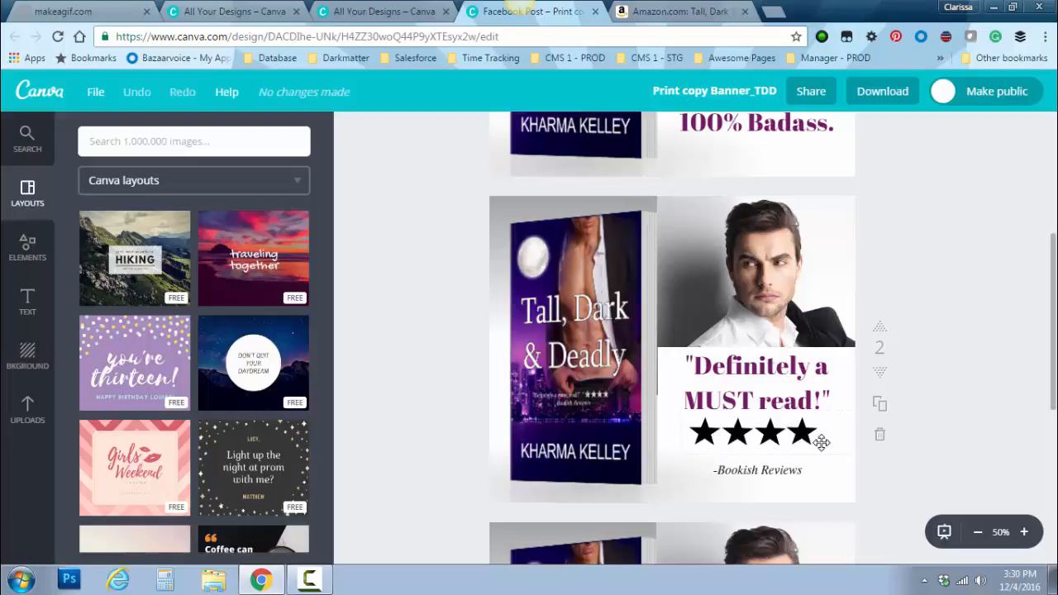
pyautogui.scroll(-1, 826, 430)
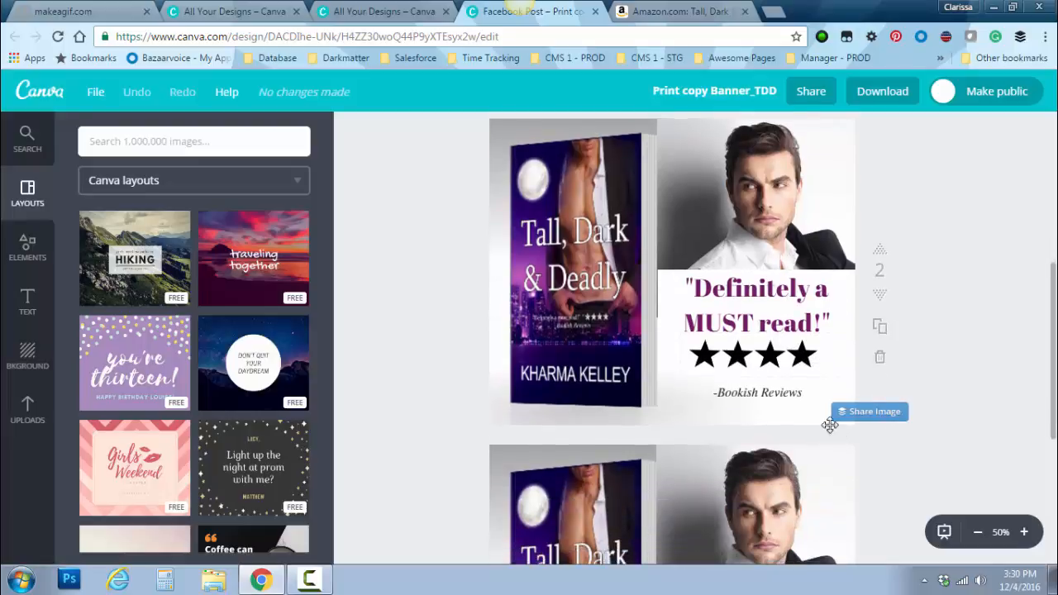
pyautogui.scroll(-4, 830, 424)
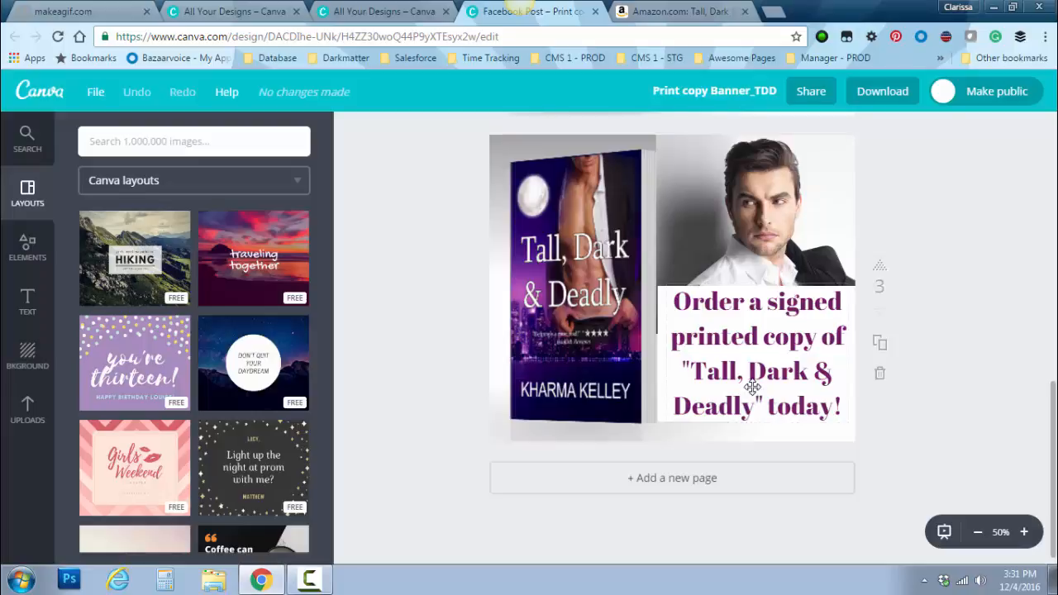
pyautogui.scroll(5, 821, 294)
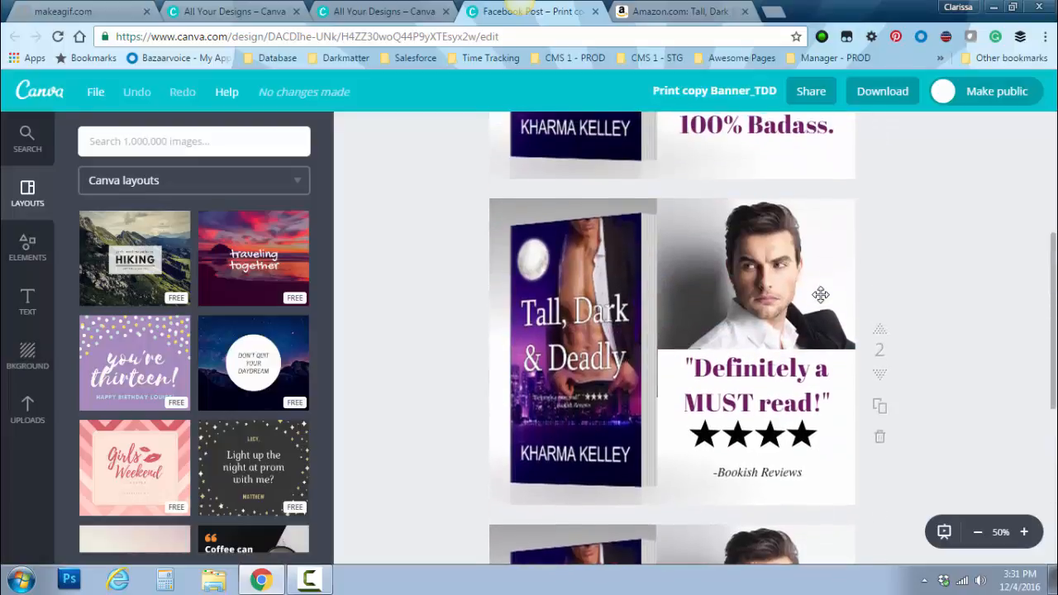
pyautogui.scroll(5, 821, 295)
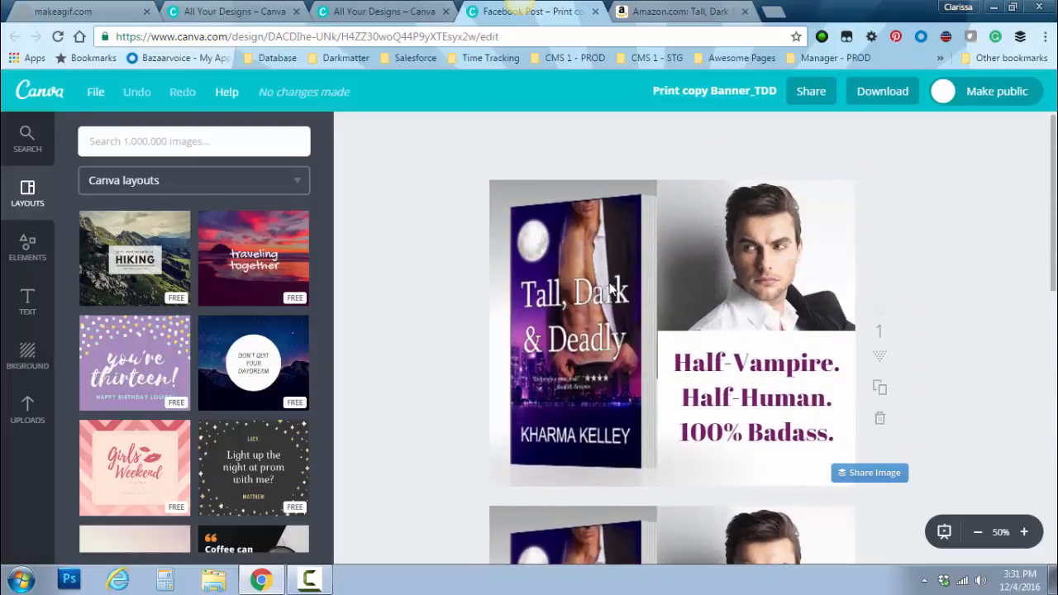
# Inspect the separate layers of page 1 by selecting the book background image, the man's photo and the white text area.
pyautogui.click(611, 289)
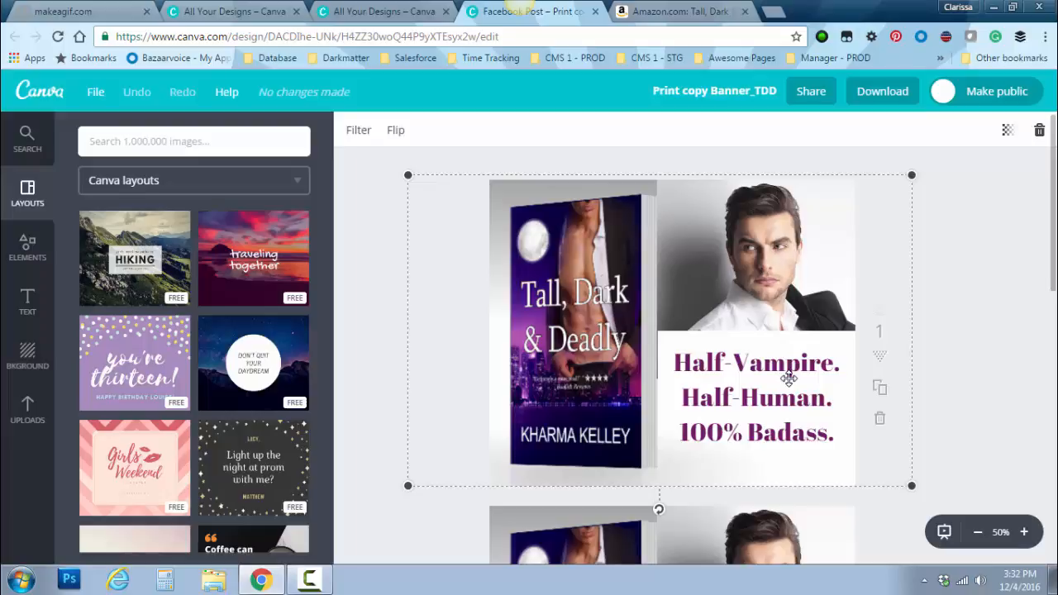
pyautogui.scroll(-2, 789, 378)
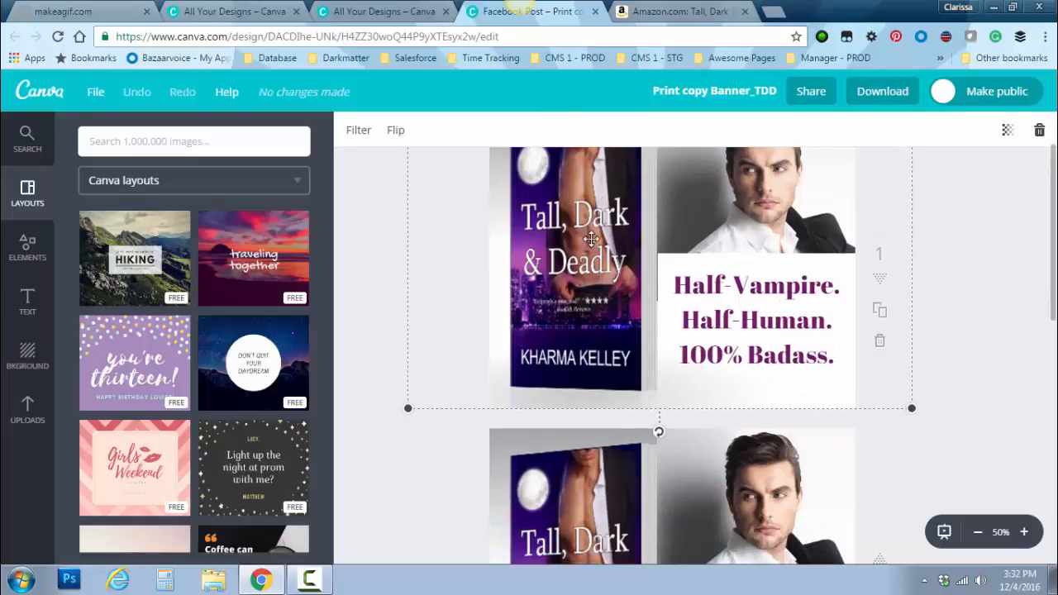
pyautogui.click(711, 205)
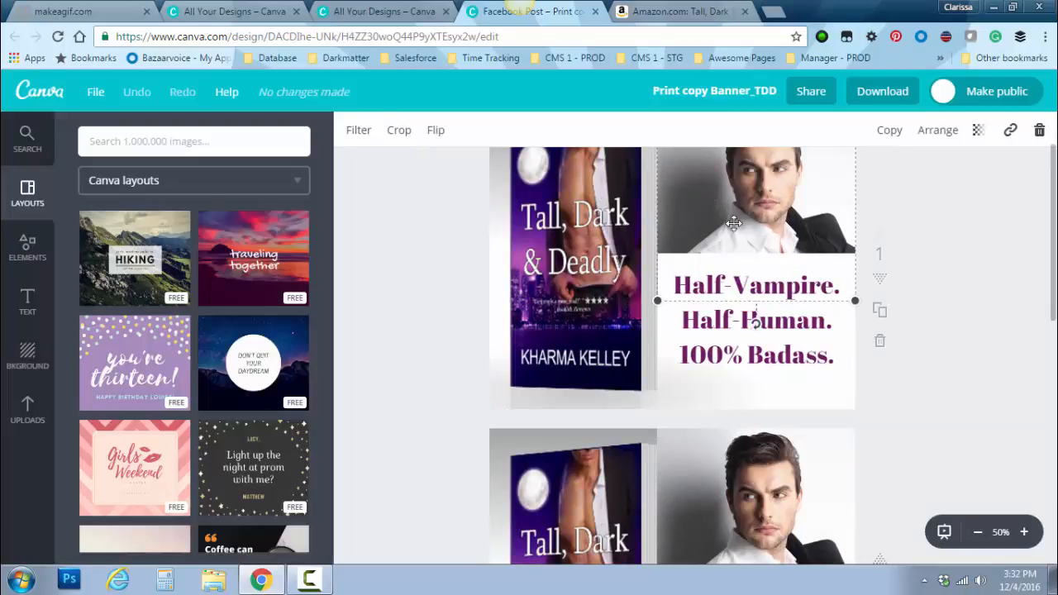
pyautogui.click(662, 349)
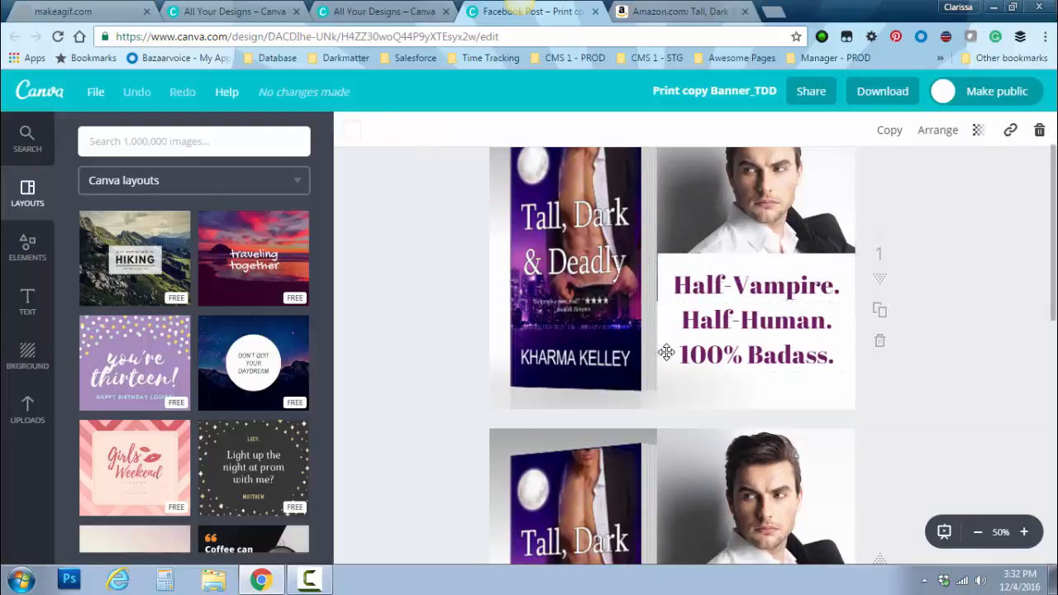
pyautogui.click(802, 389)
# Compare how the text beside the book cover changes on pages 2 and 3 of the banner.
pyautogui.scroll(-1, 804, 382)
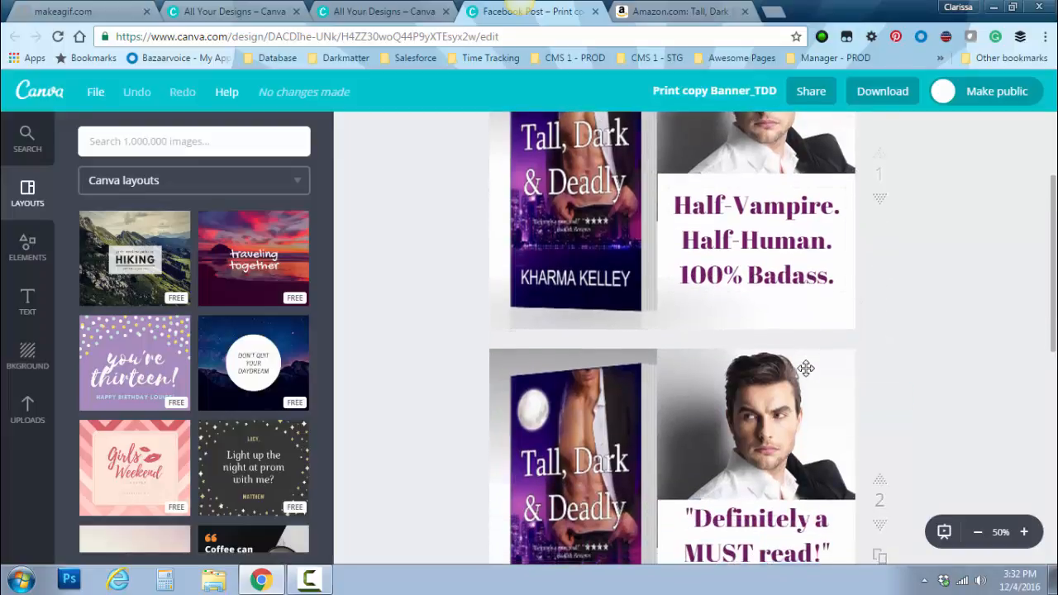
pyautogui.scroll(-2, 806, 368)
pyautogui.scroll(-1, 806, 368)
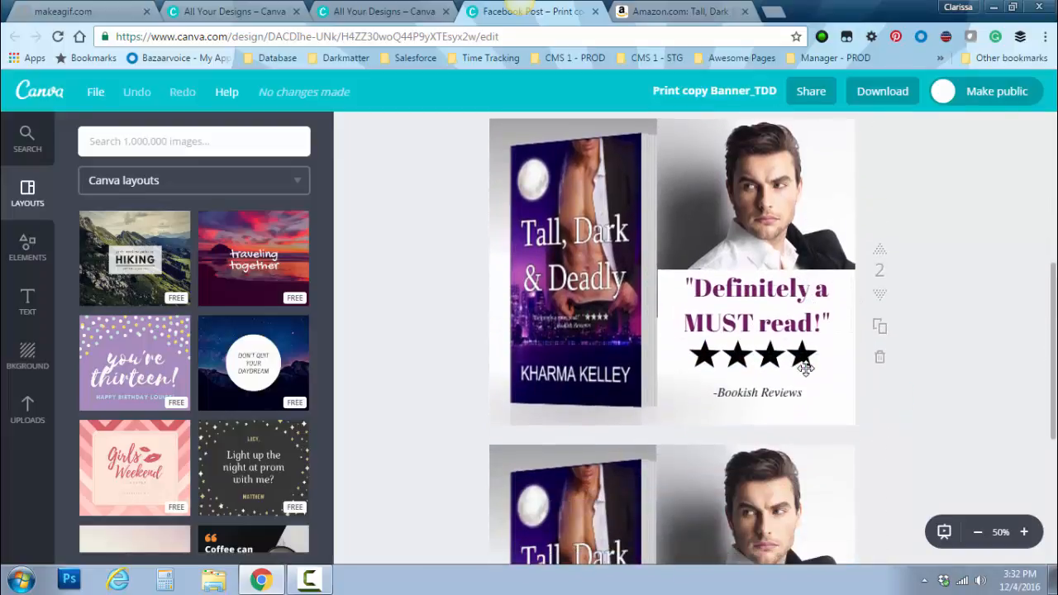
pyautogui.scroll(-1, 806, 368)
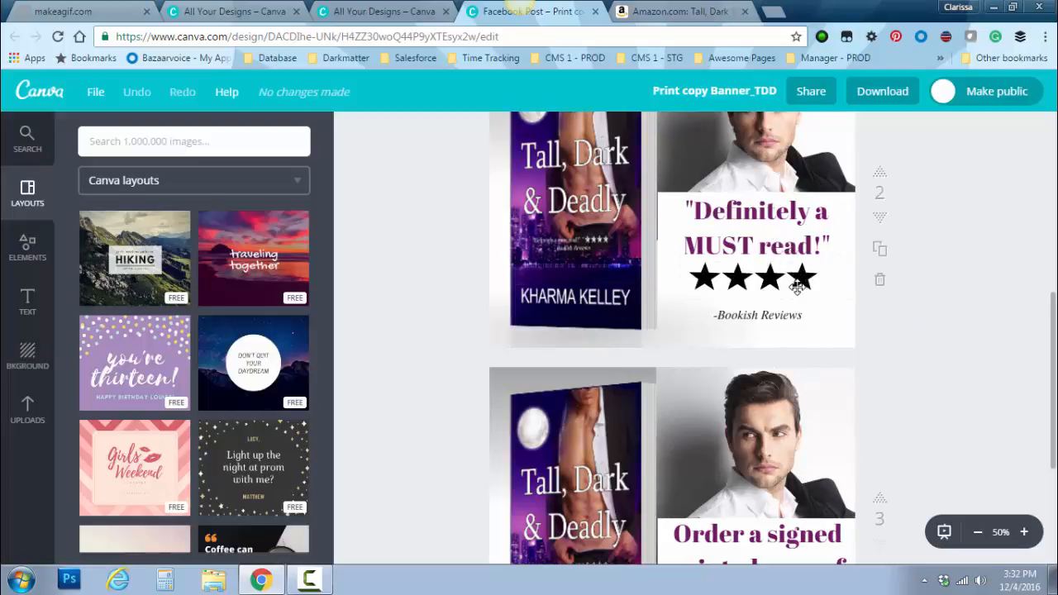
pyautogui.scroll(-5, 796, 286)
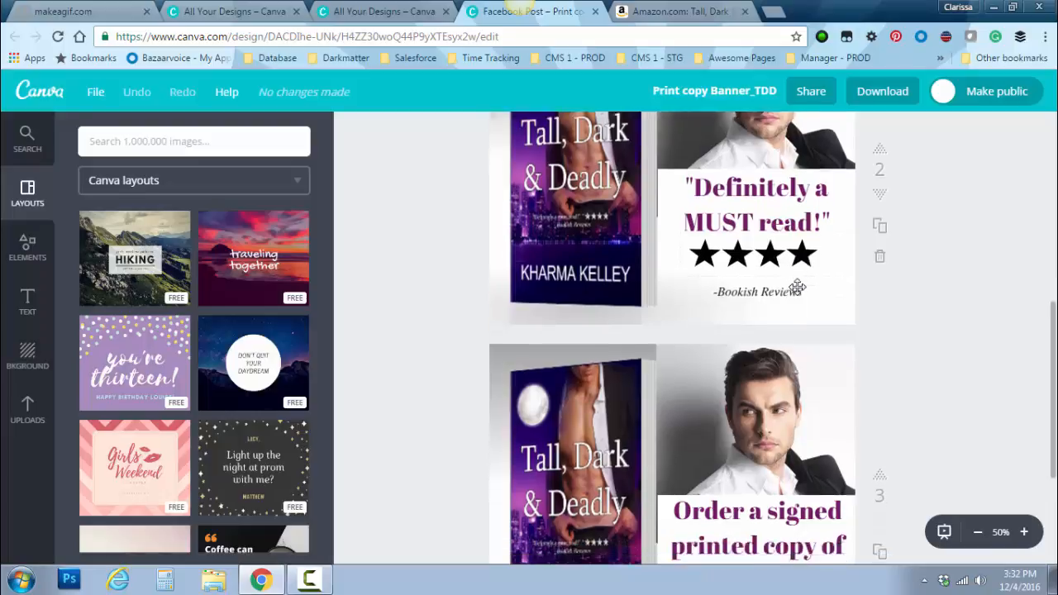
# Go through the three banner pages again, comparing the tagline, review quote and signed-copy order message.
pyautogui.scroll(-1, 796, 286)
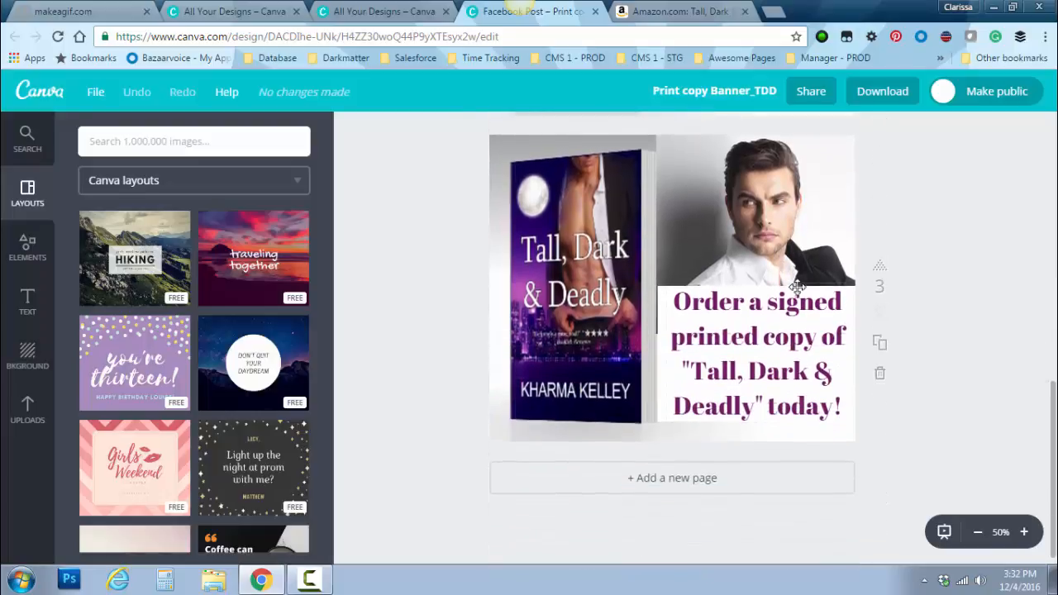
pyautogui.scroll(10, 797, 287)
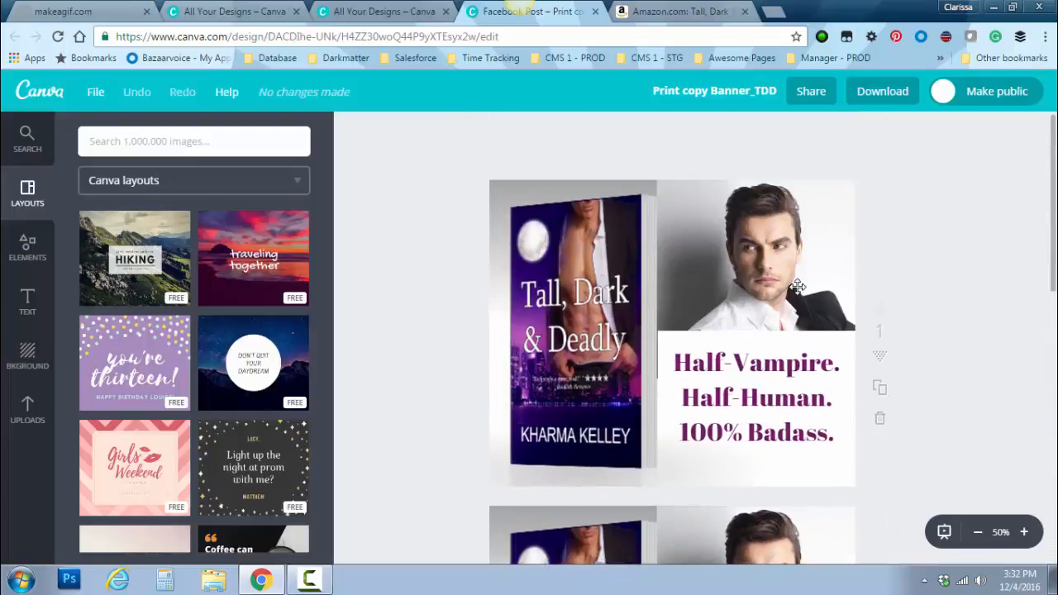
pyautogui.scroll(-1, 797, 287)
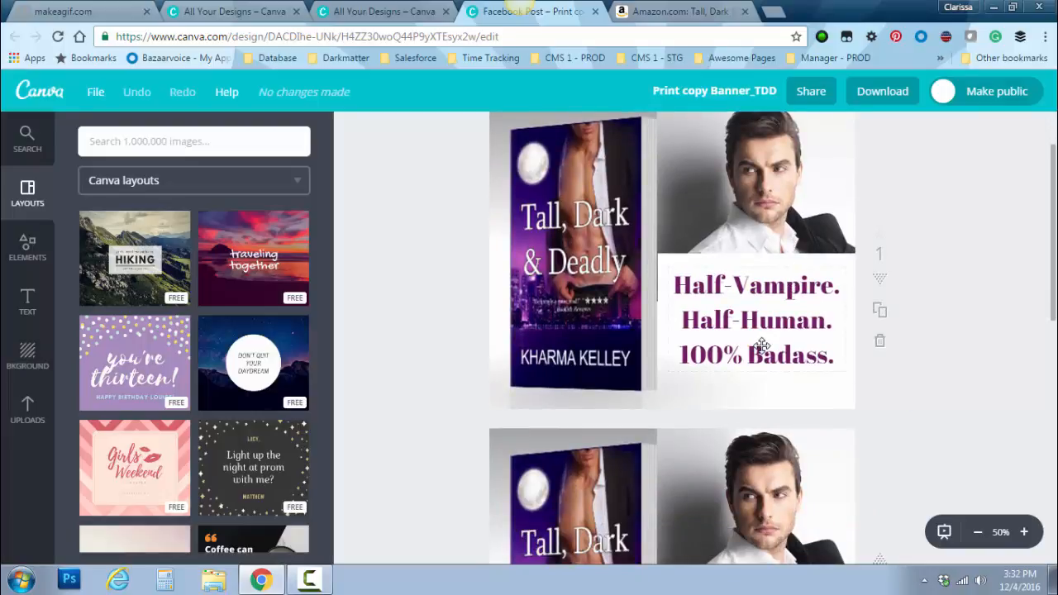
pyautogui.scroll(-3, 762, 346)
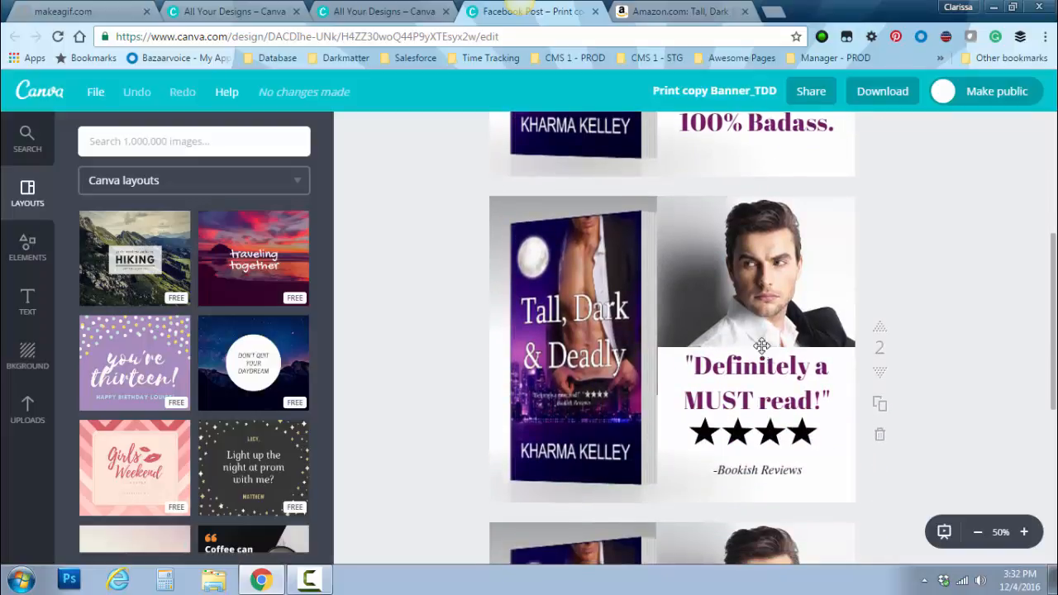
pyautogui.scroll(-3, 762, 352)
pyautogui.scroll(6, 781, 411)
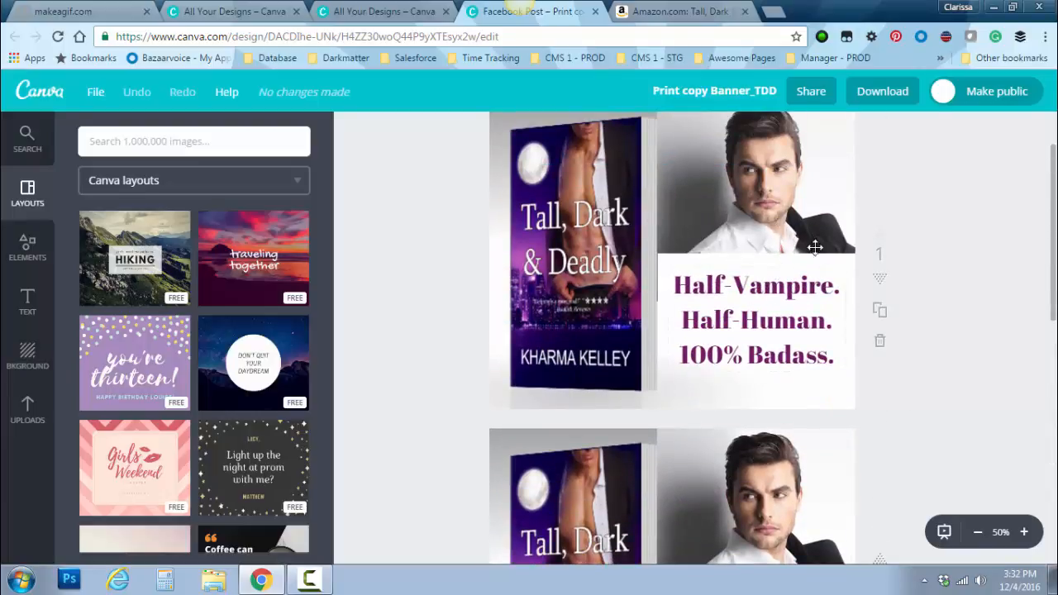
# Duplicate page 1 of the banner and select the photo and tagline text on the copy.
pyautogui.moveTo(765, 399)
pyautogui.click(879, 312)
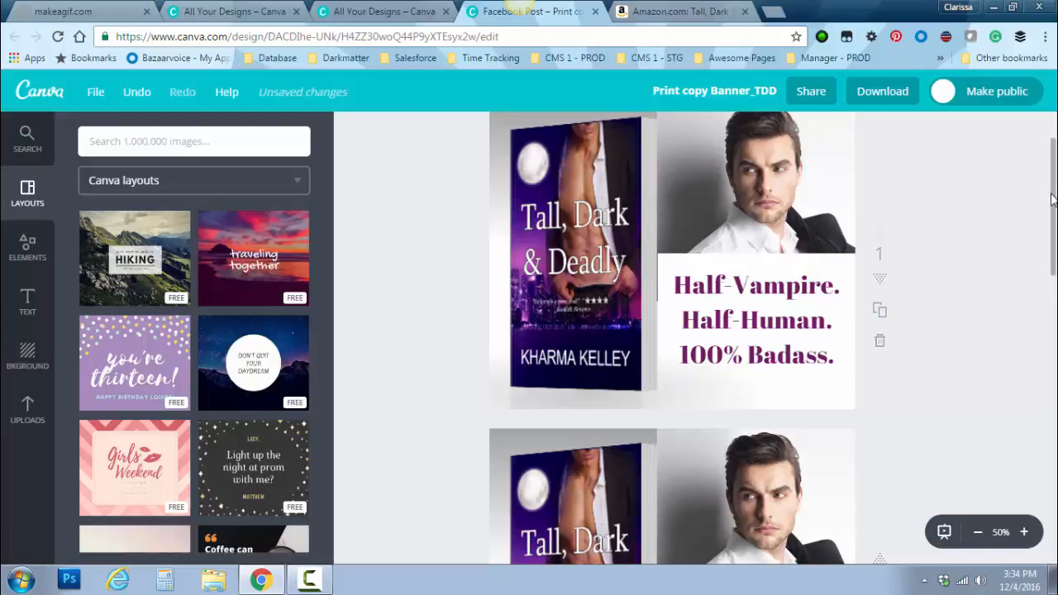
pyautogui.moveTo(1053, 199); pyautogui.dragTo(1053, 288)
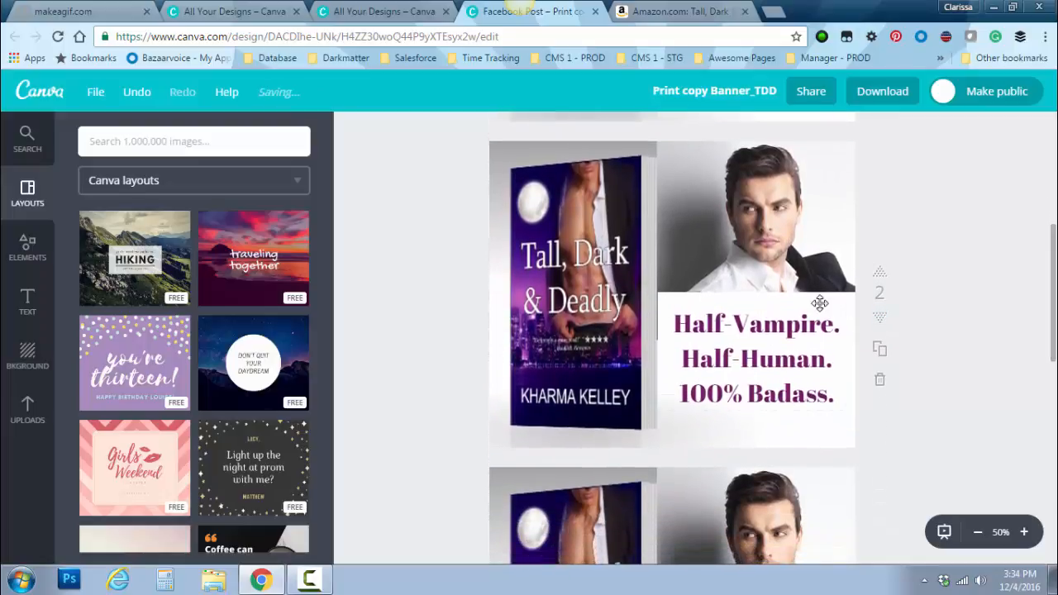
pyautogui.click(695, 223)
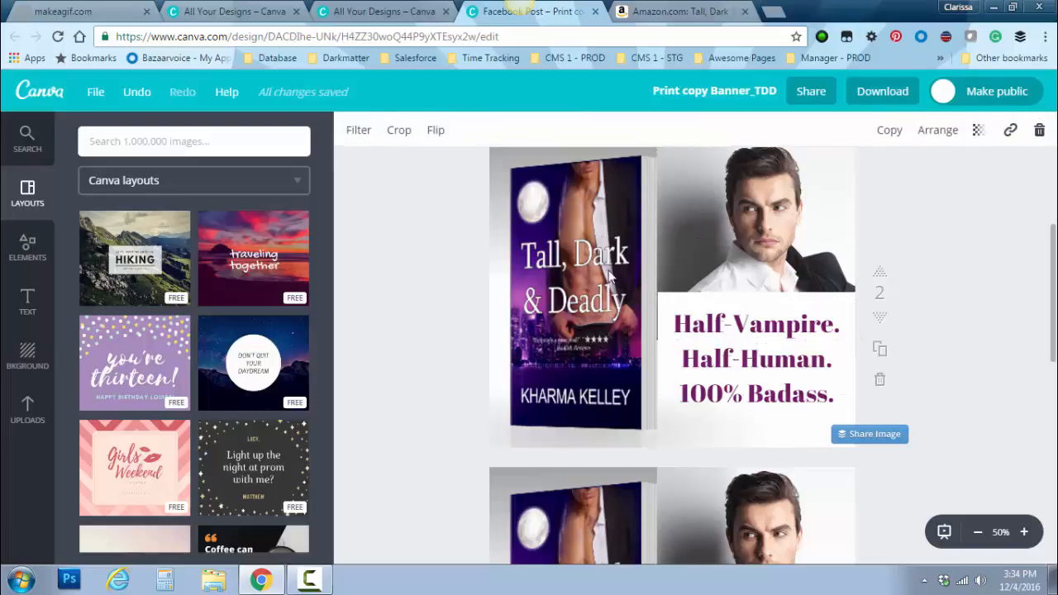
pyautogui.click(725, 372)
pyautogui.click(722, 366)
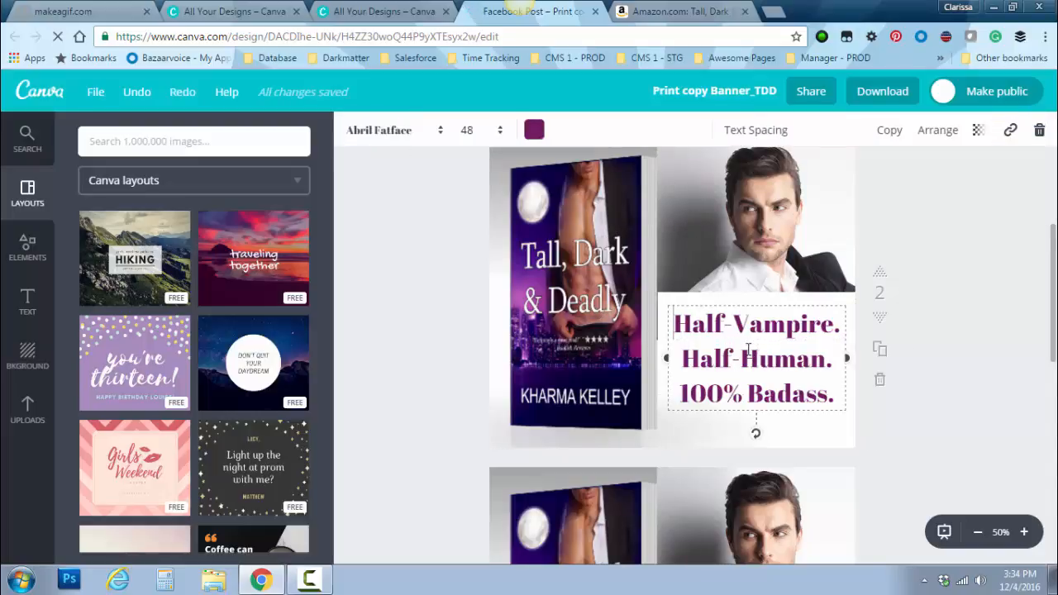
pyautogui.click(738, 225)
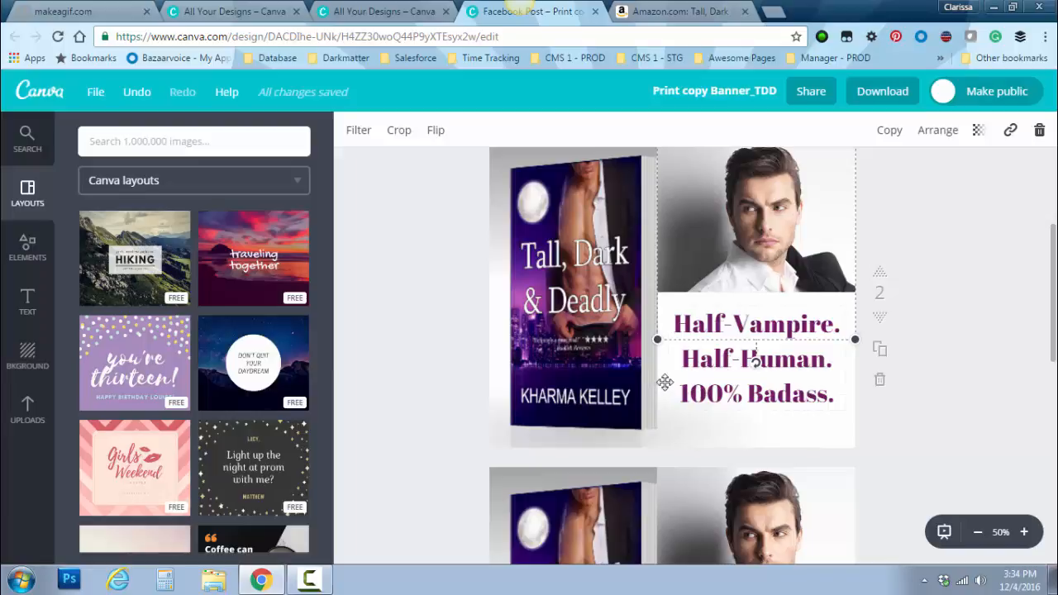
# Compare the duplicated page 2 with page 1 and the review quote text on page 3.
pyautogui.scroll(-1, 759, 330)
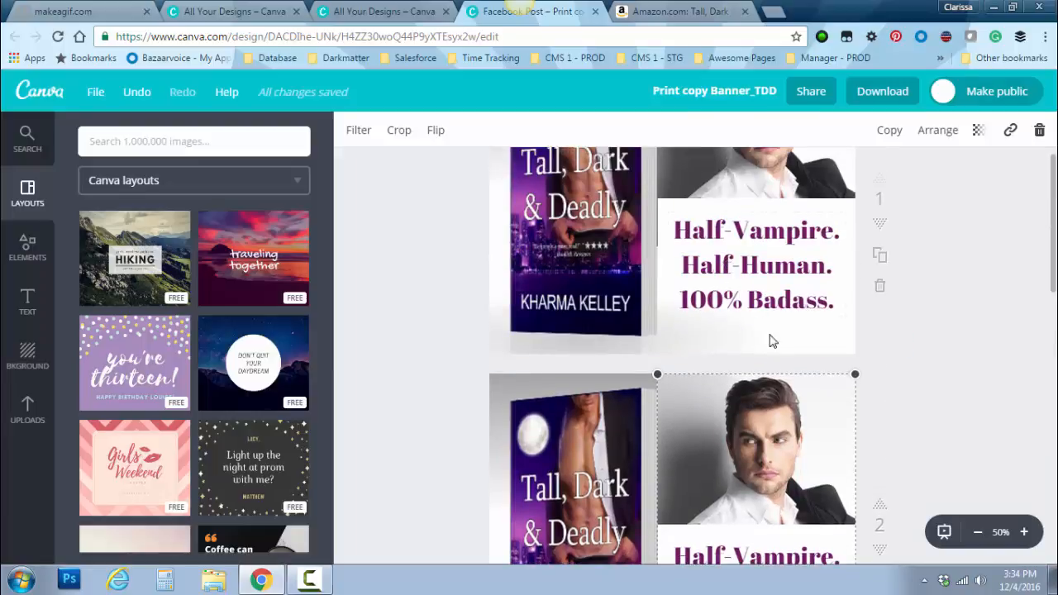
pyautogui.scroll(-2, 781, 377)
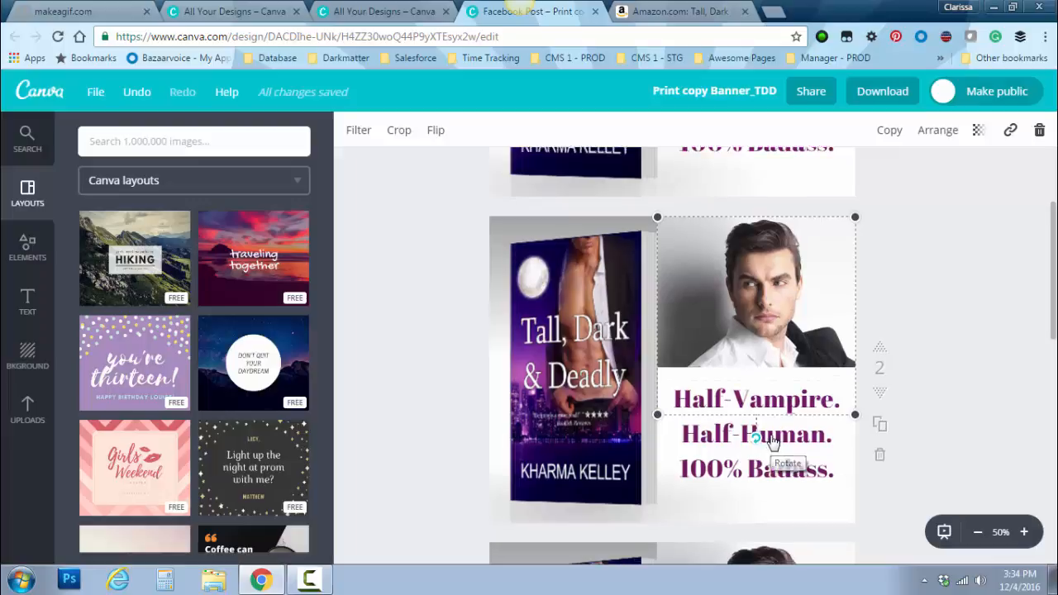
pyautogui.scroll(-5, 773, 445)
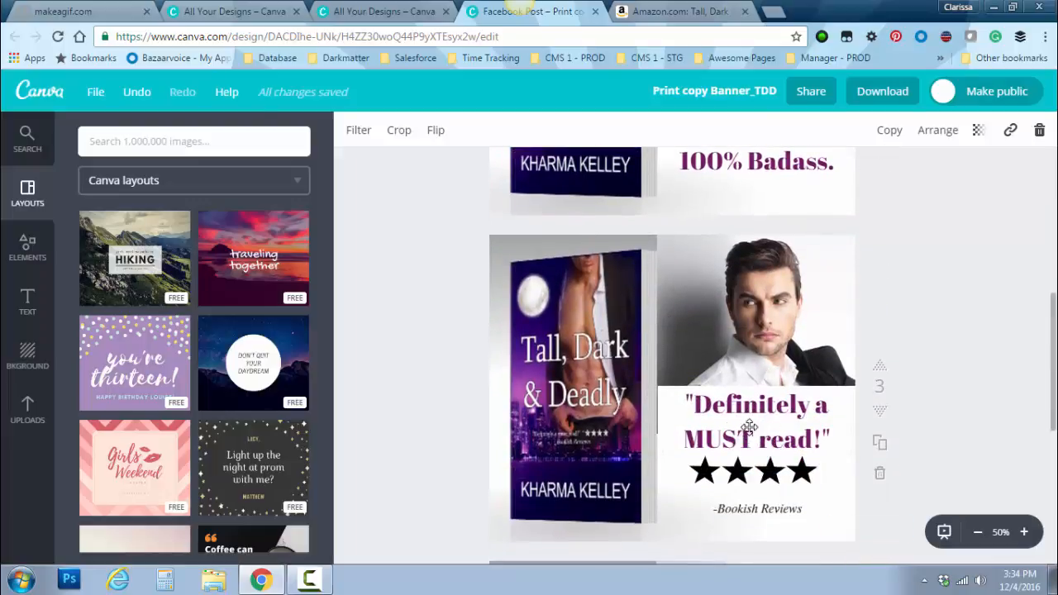
pyautogui.click(749, 426)
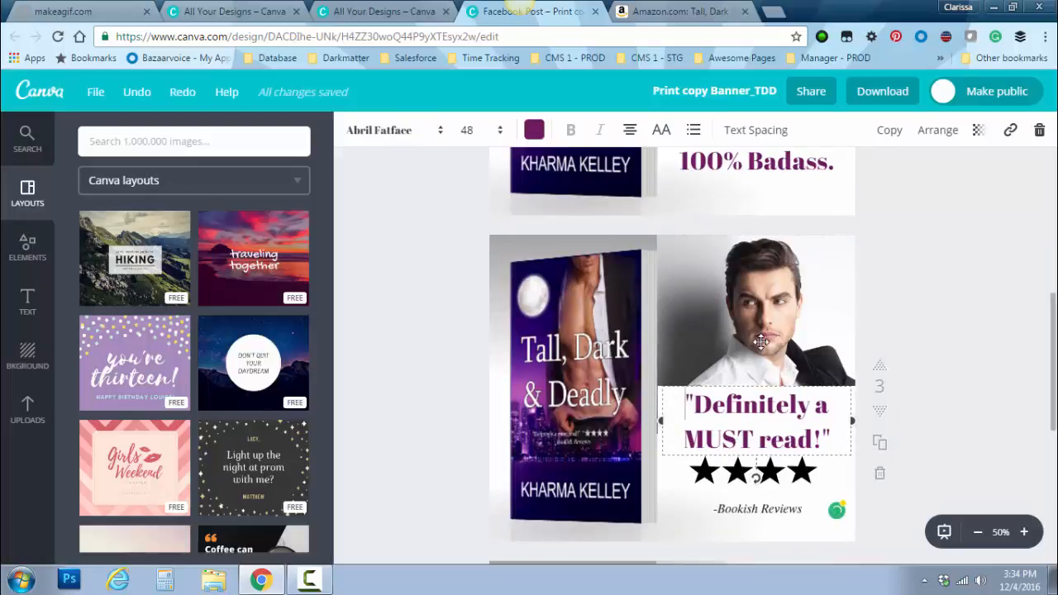
pyautogui.scroll(2, 764, 349)
pyautogui.scroll(5, 764, 349)
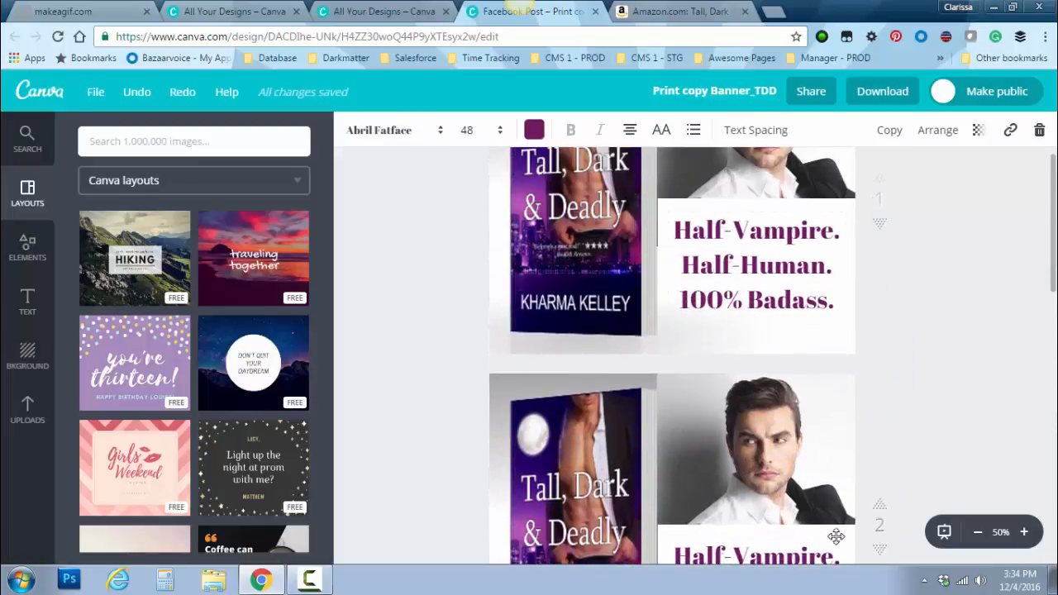
# Delete the duplicated page 2 from the banner design.
pyautogui.scroll(-2, 792, 450)
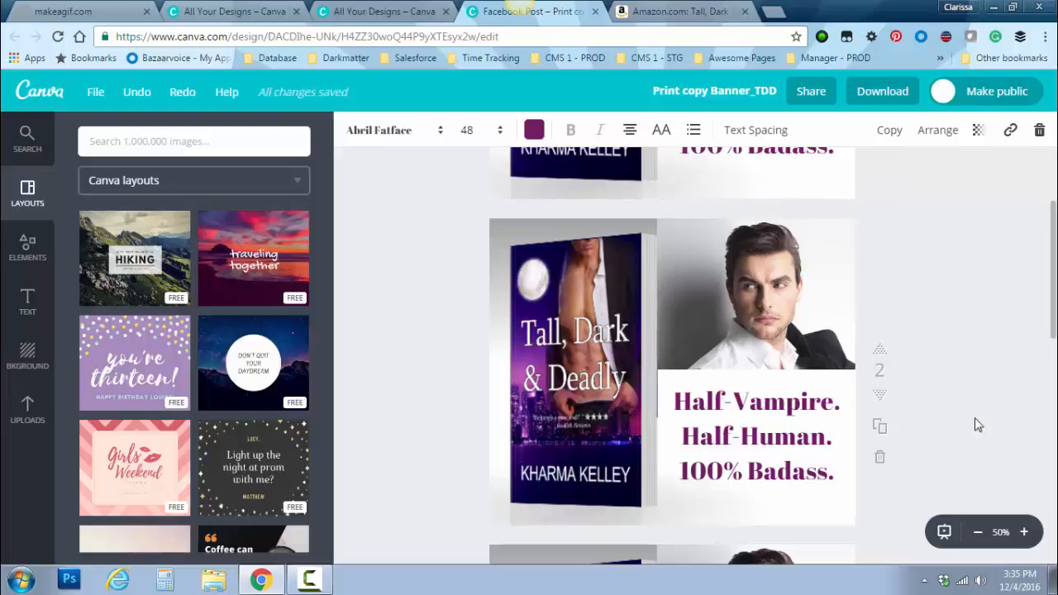
pyautogui.click(880, 463)
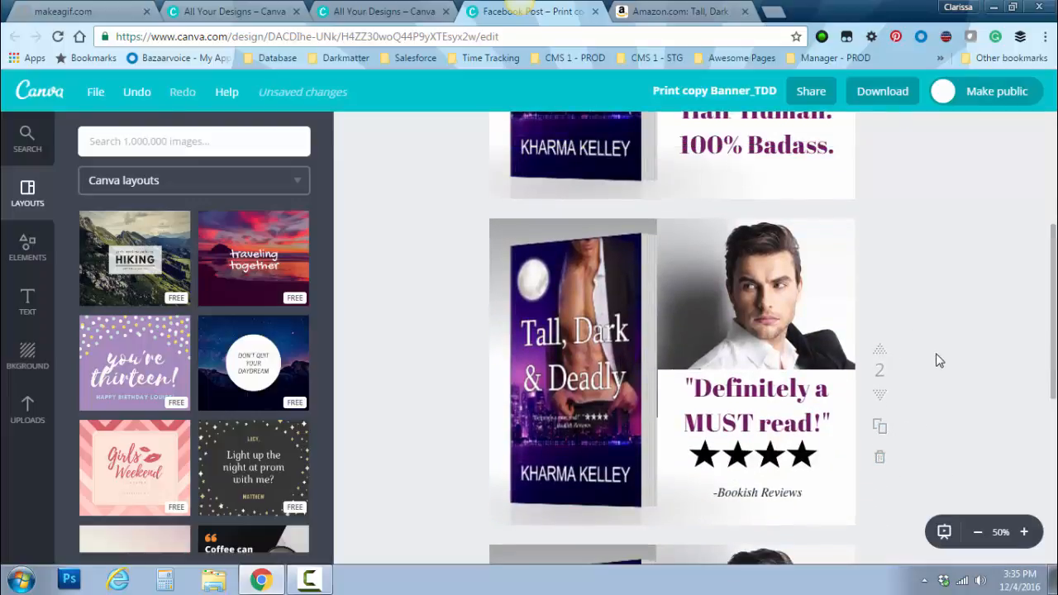
pyautogui.scroll(2, 939, 361)
pyautogui.scroll(1, 939, 361)
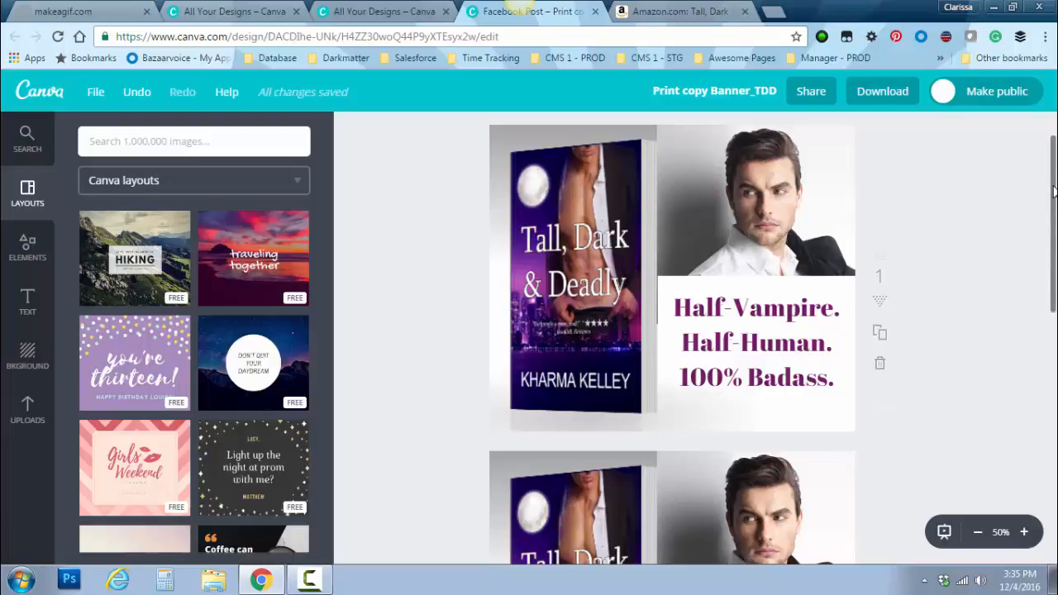
# Move the "Half-Vampire" tagline page down from the first to the third position.
pyautogui.moveTo(1054, 192); pyautogui.dragTo(1053, 233)
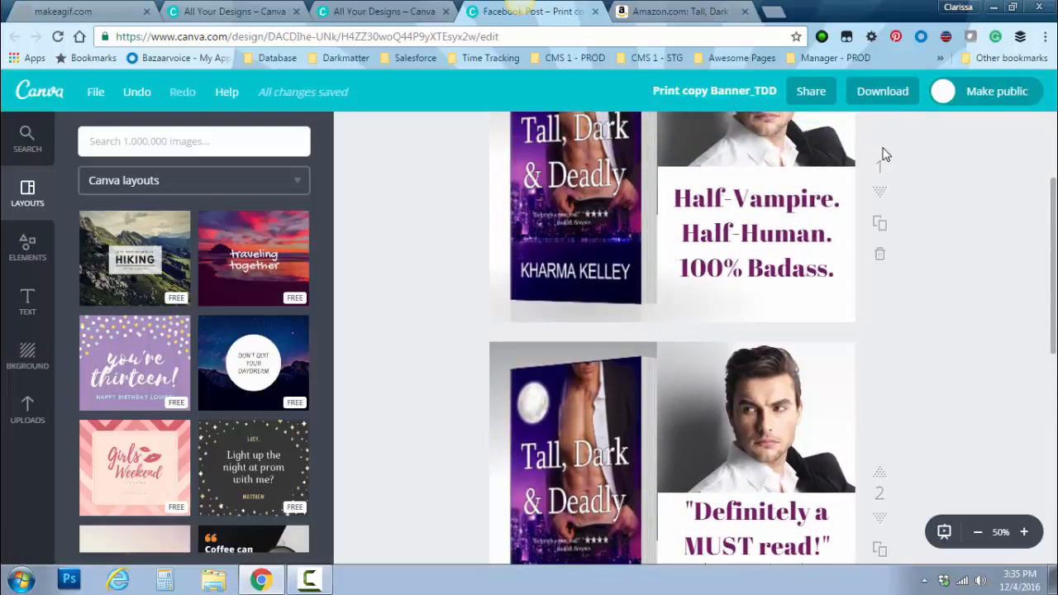
pyautogui.click(881, 195)
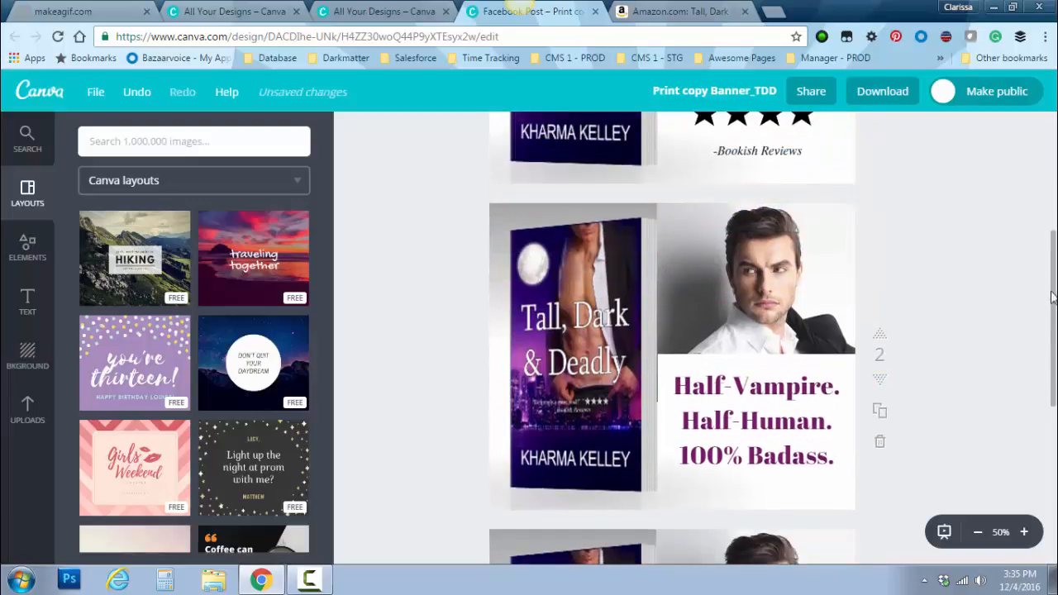
pyautogui.click(882, 382)
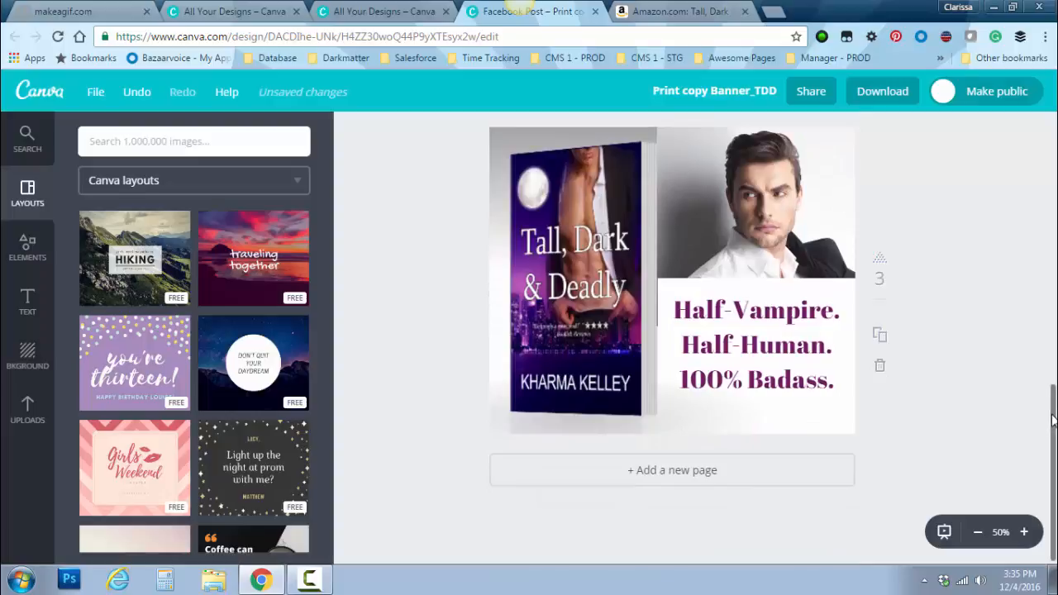
# Move the "Order a signed printed copy" page up from second to first position.
pyautogui.moveTo(1052, 414); pyautogui.dragTo(1045, 283)
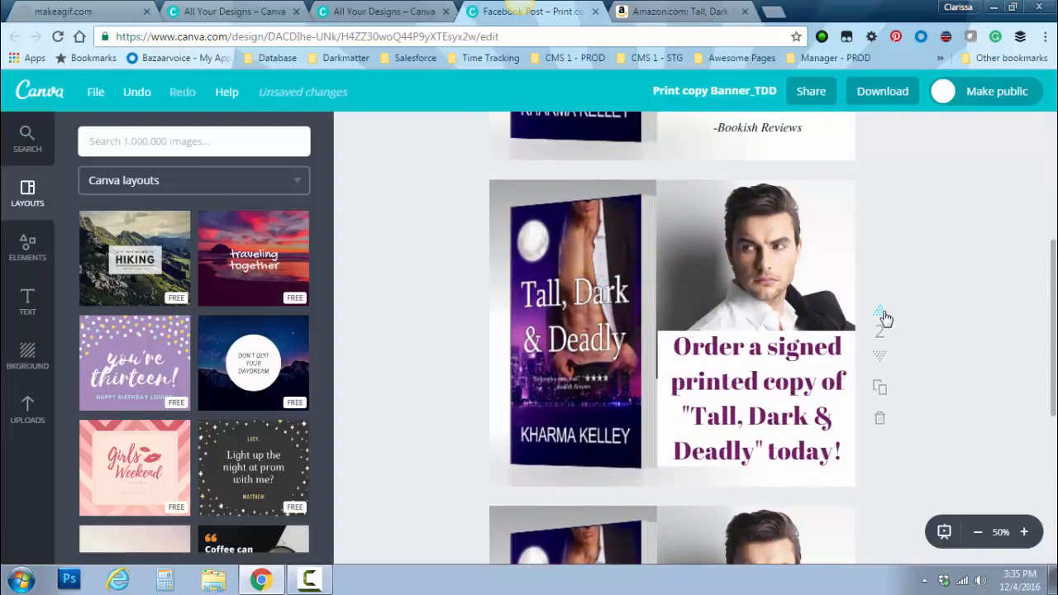
pyautogui.click(882, 314)
pyautogui.moveTo(1050, 298); pyautogui.dragTo(1050, 213)
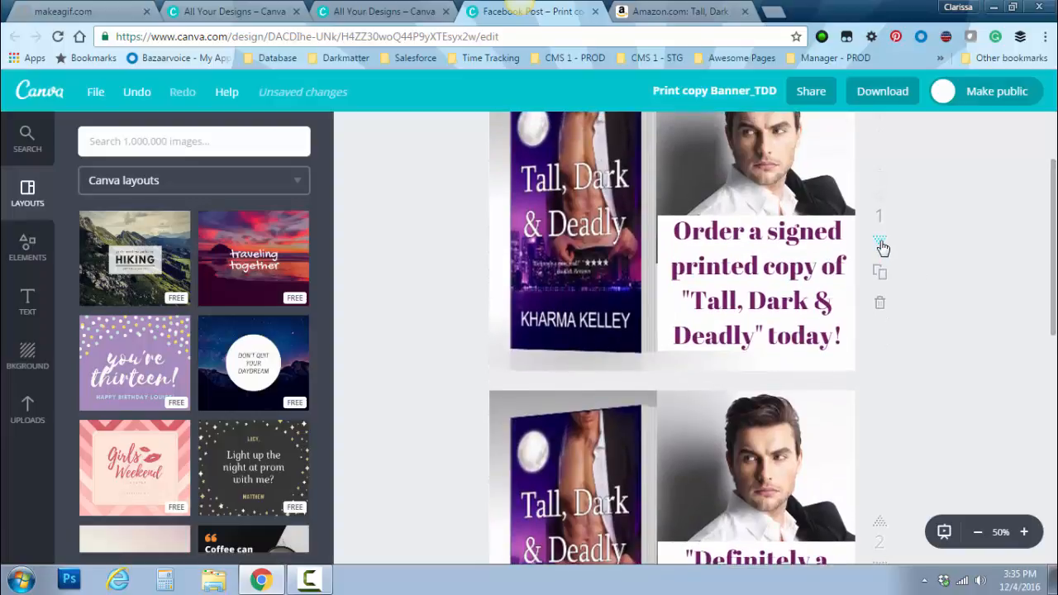
# Restore the page order by moving the signed-copy order page to third position and the tagline page to first.
pyautogui.click(880, 241)
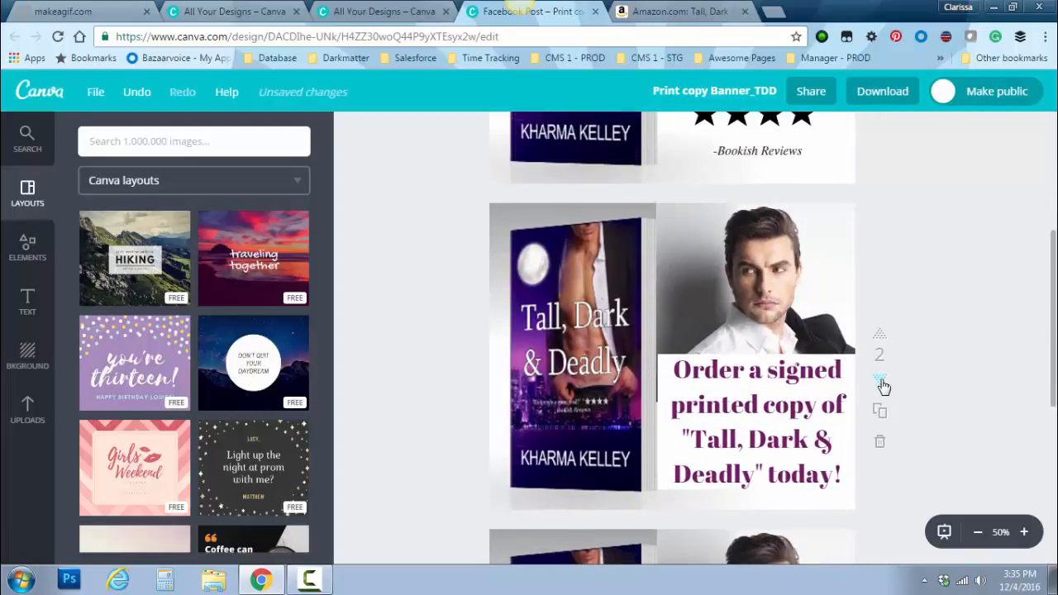
pyautogui.click(881, 385)
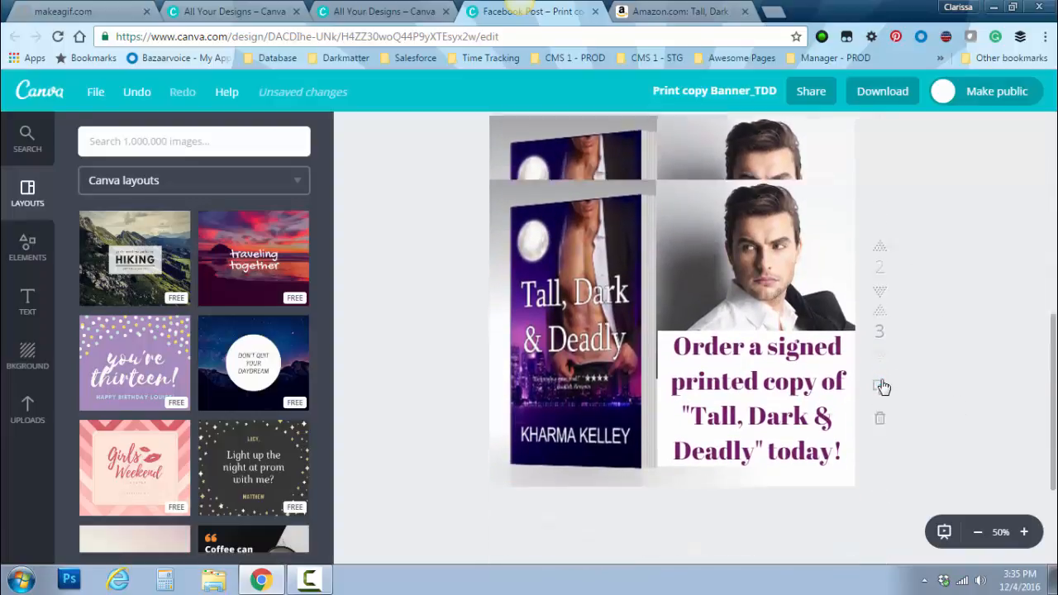
pyautogui.scroll(1, 1052, 378)
pyautogui.scroll(4, 1052, 377)
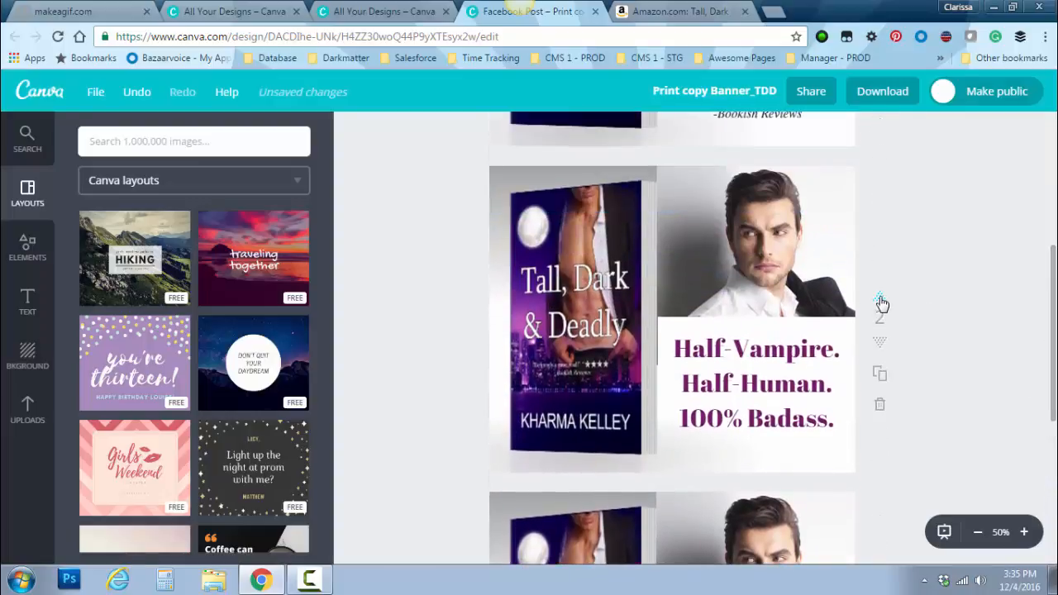
pyautogui.click(881, 298)
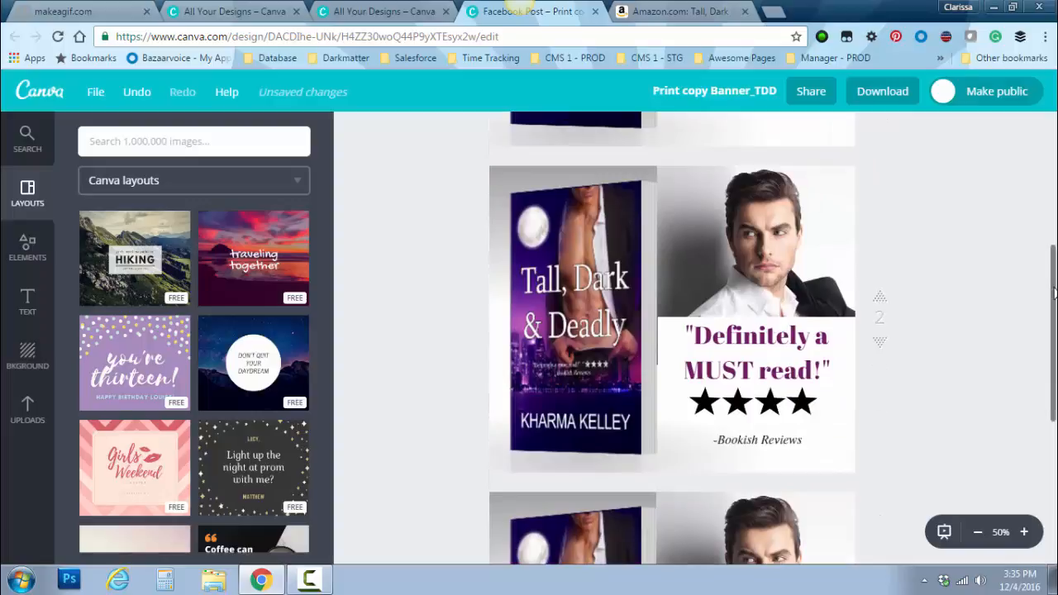
pyautogui.scroll(4, 1046, 248)
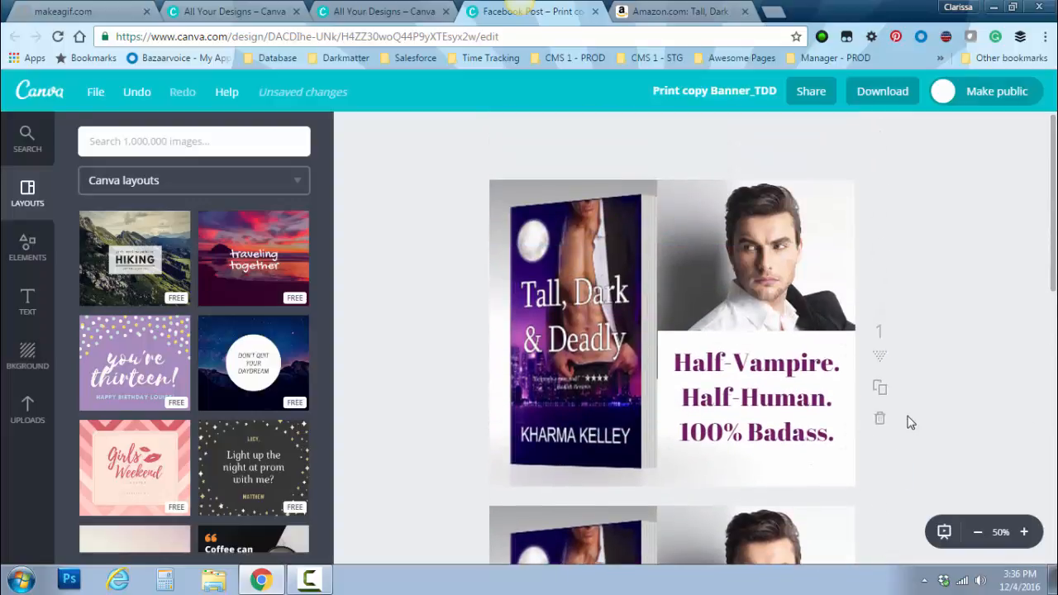
pyautogui.scroll(-4, 1054, 188)
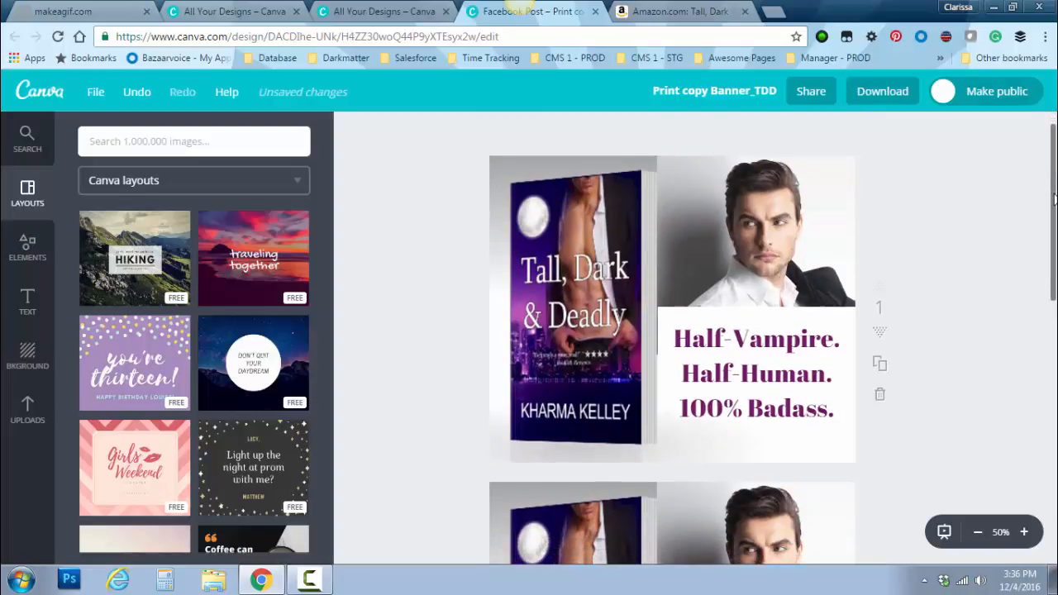
pyautogui.moveTo(1041, 310); pyautogui.dragTo(1056, 439)
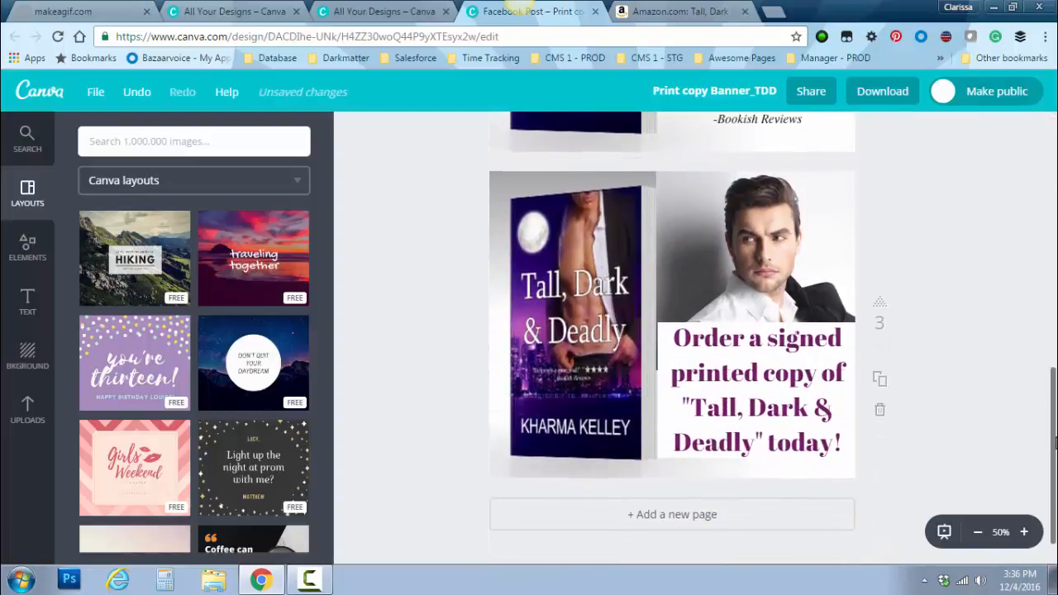
# Download all pages of the banner design as PNG images in a ZIP file named Print_Banner_TDD.zip.
pyautogui.click(883, 91)
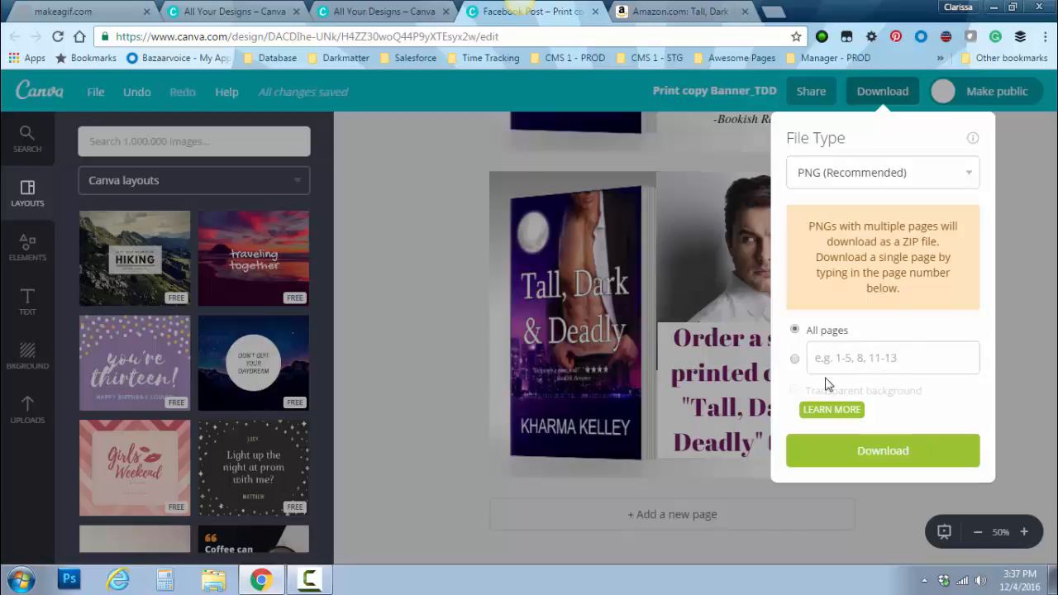
pyautogui.click(884, 457)
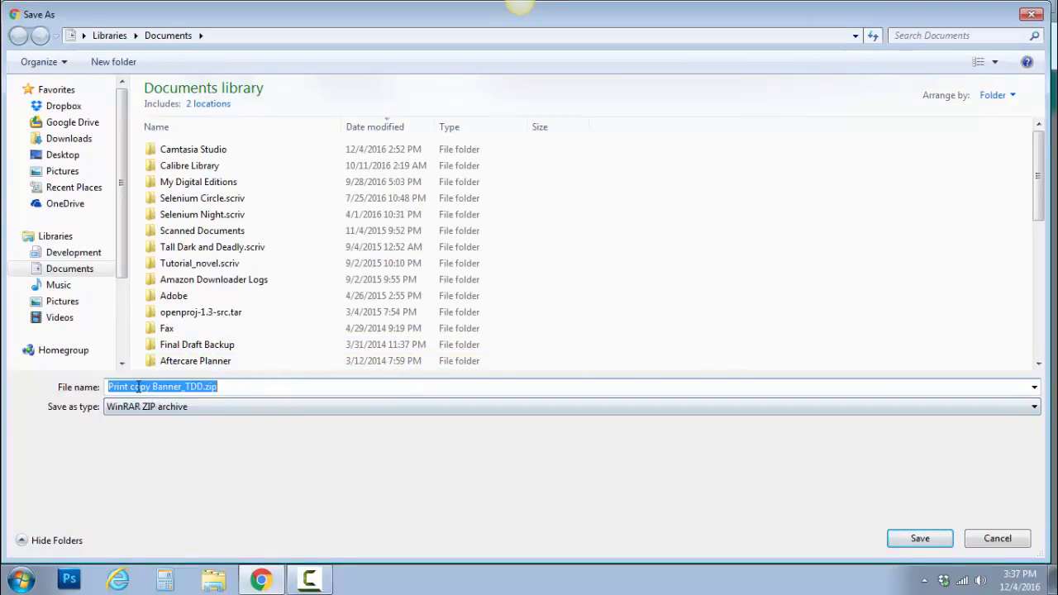
pyautogui.click(203, 386)
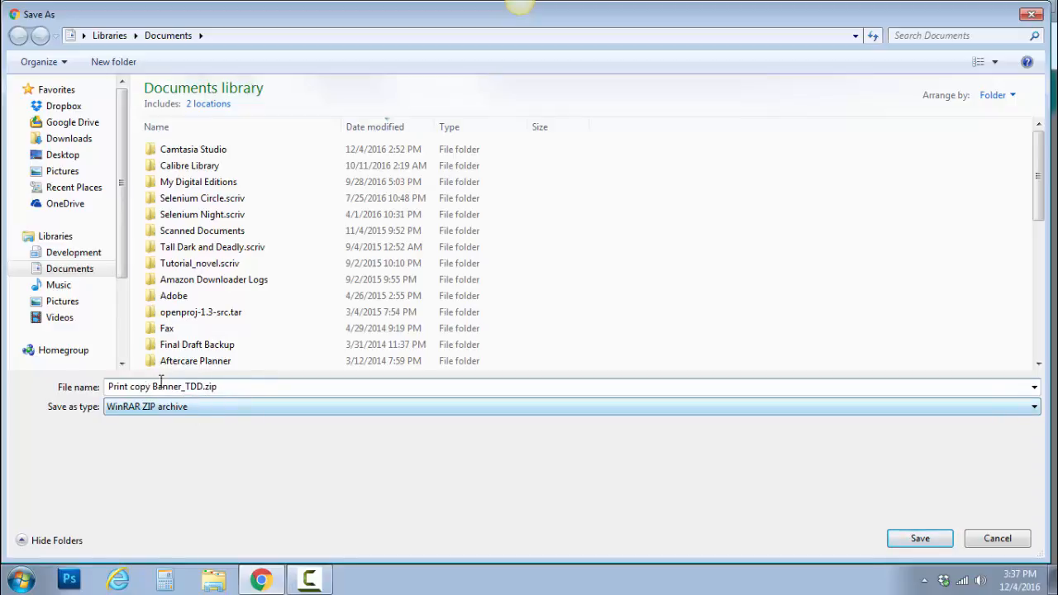
pyautogui.moveTo(152, 386); pyautogui.dragTo(121, 389)
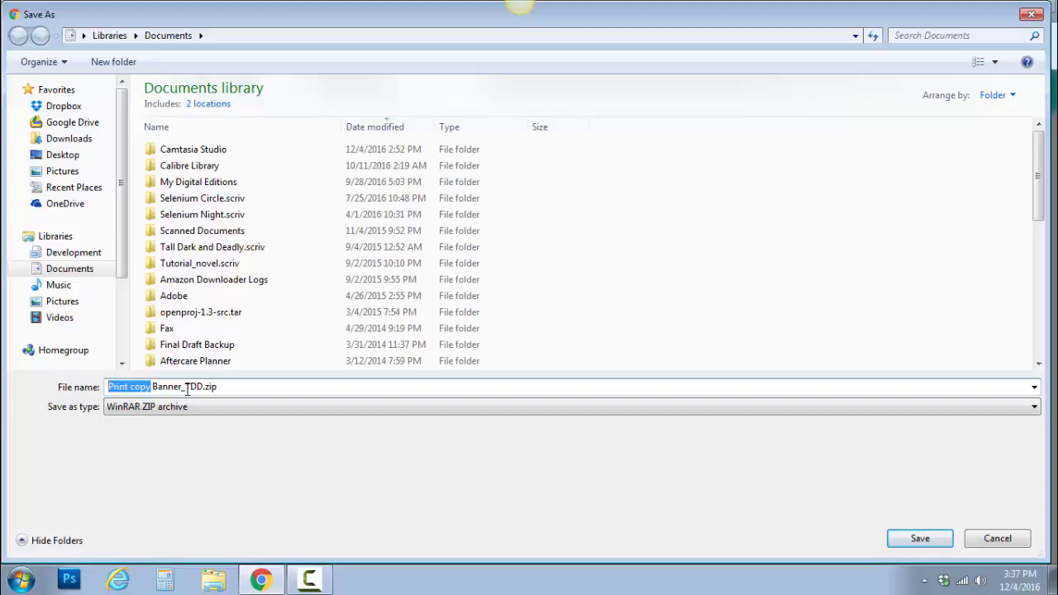
pyautogui.write('Print')
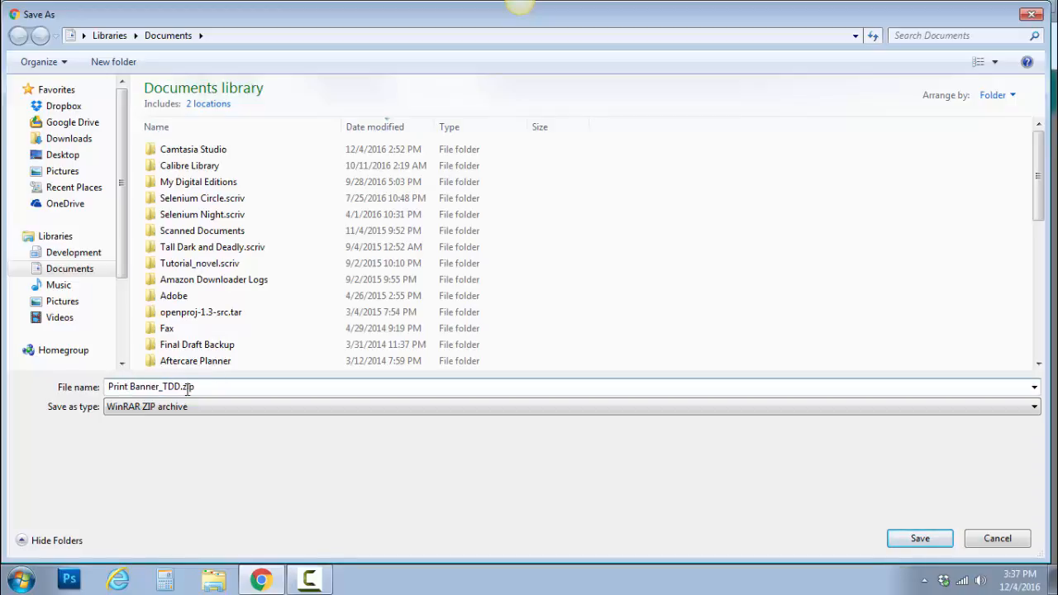
pyautogui.write('_')
pyautogui.press('BackSpace')
pyautogui.click(919, 542)
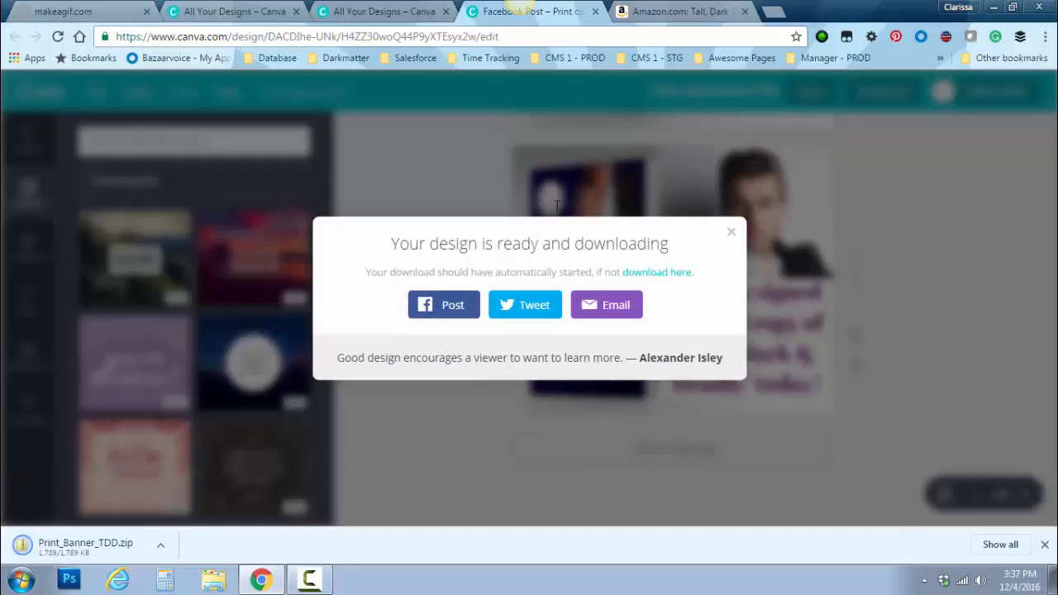
# Open the downloaded Print_Banner_TDD.zip to check its image files, and dismiss the download message.
pyautogui.click(83, 552)
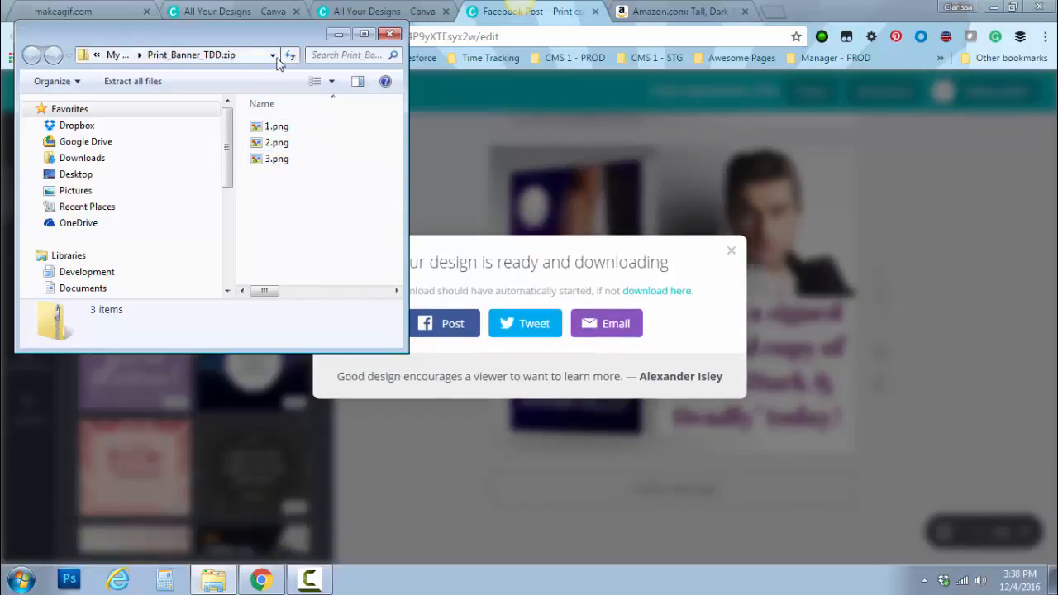
pyautogui.click(338, 34)
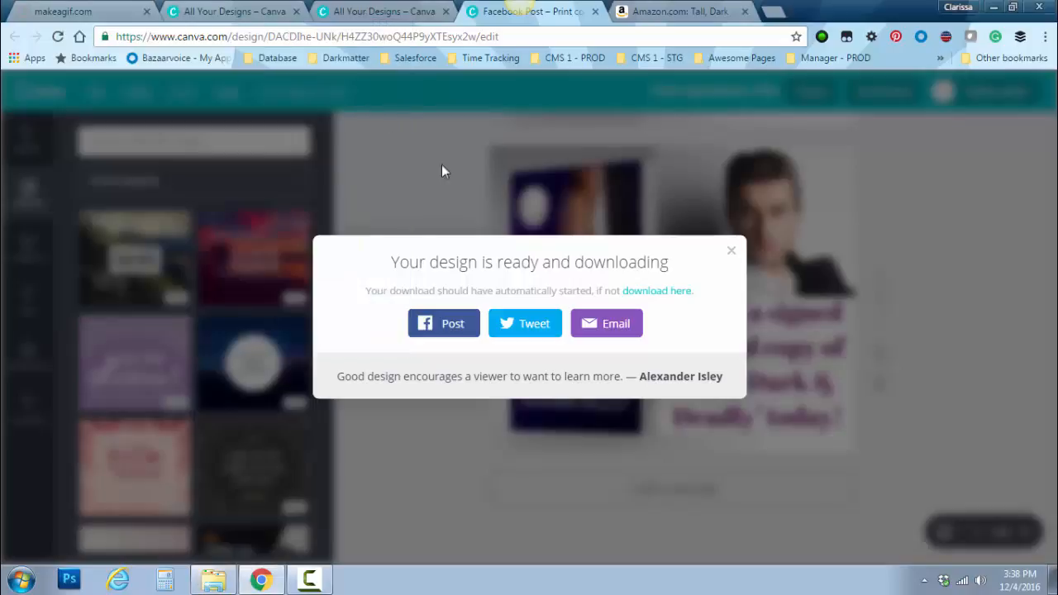
pyautogui.click(730, 250)
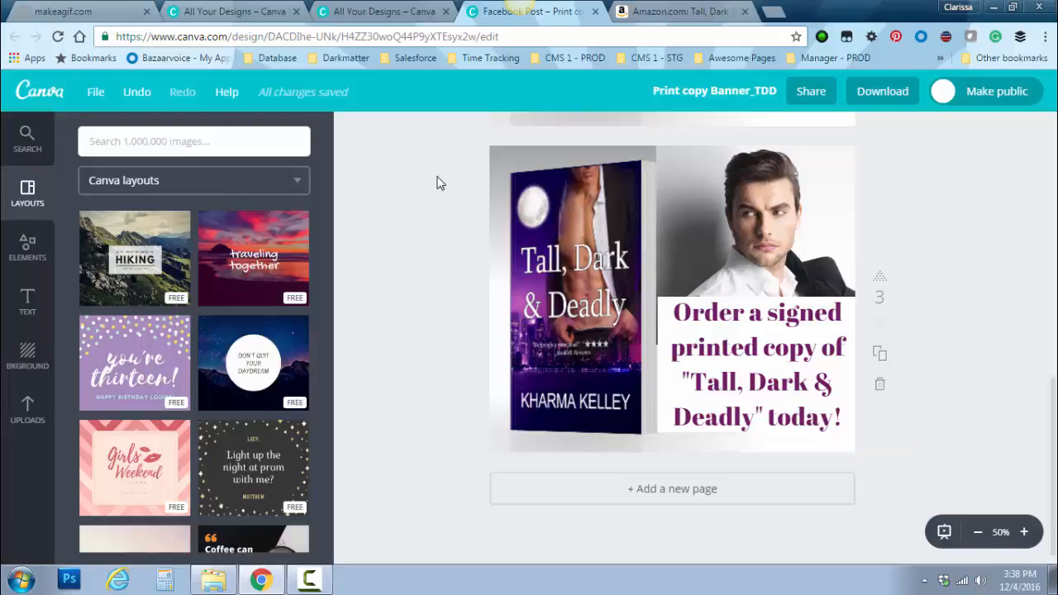
# Switch to makeagif.com, reload the site and open its Pictures to GIF creator.
pyautogui.click(82, 13)
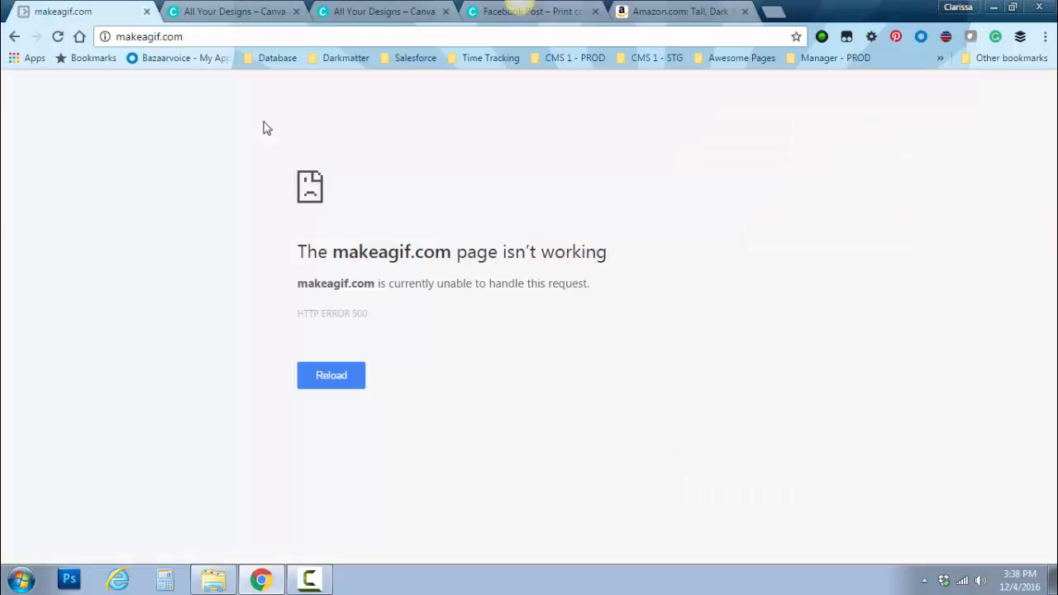
pyautogui.click(345, 385)
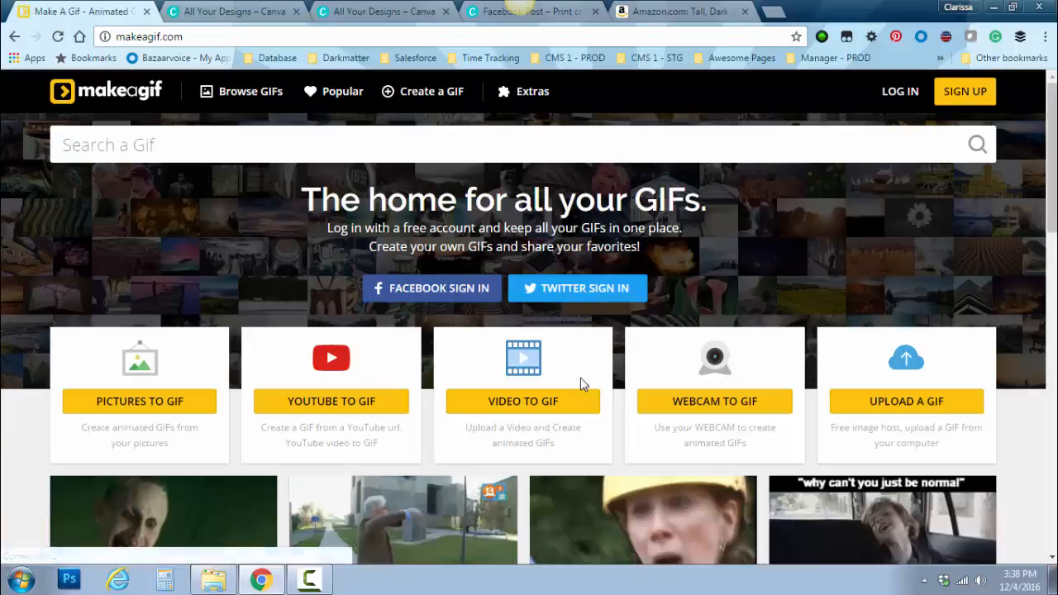
pyautogui.click(581, 384)
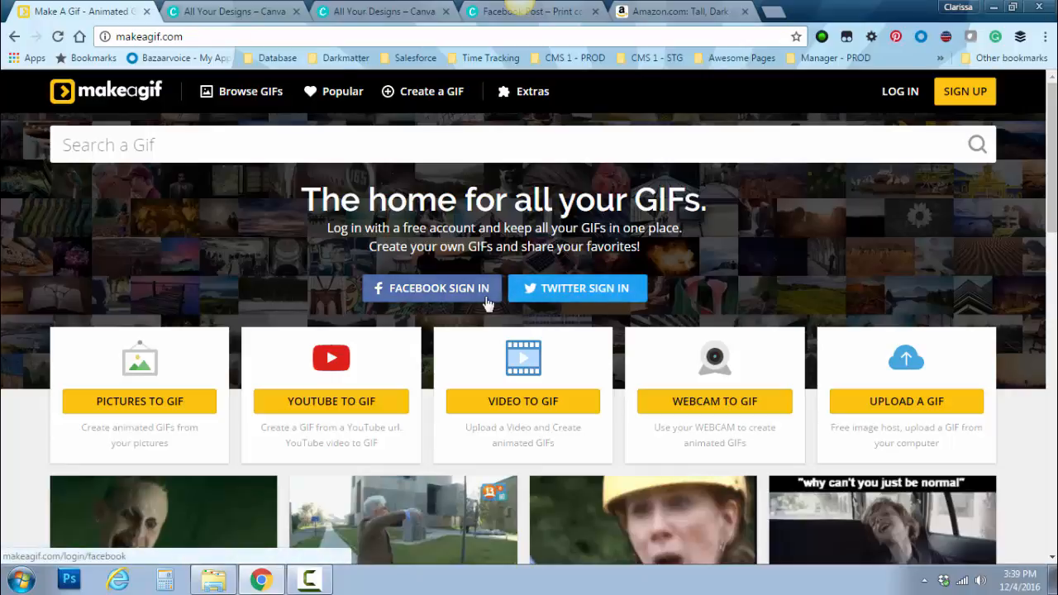
pyautogui.scroll(-1, 488, 304)
pyautogui.scroll(1, 488, 304)
pyautogui.click(413, 97)
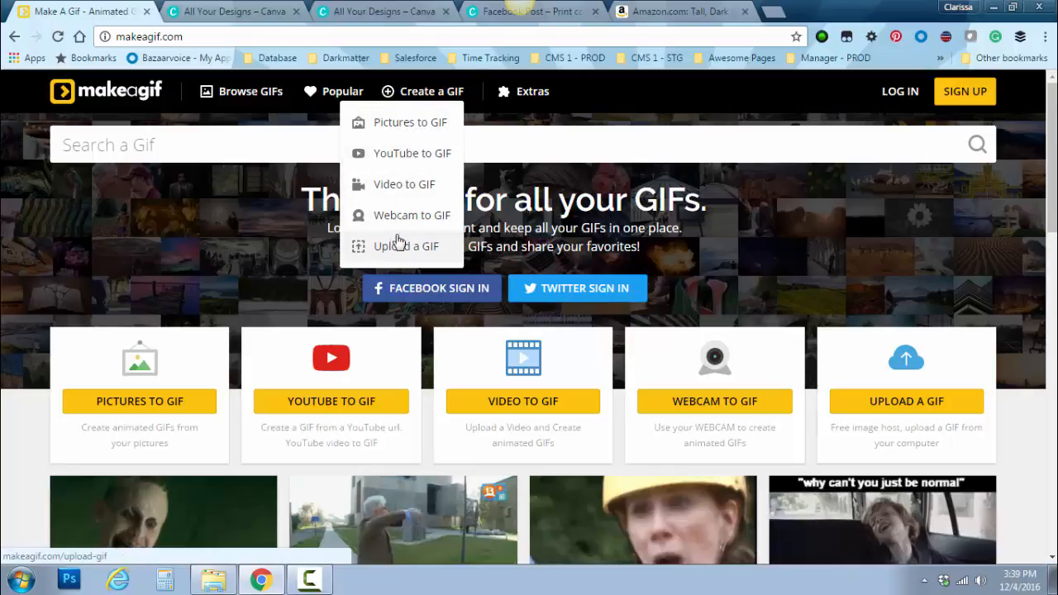
pyautogui.click(402, 124)
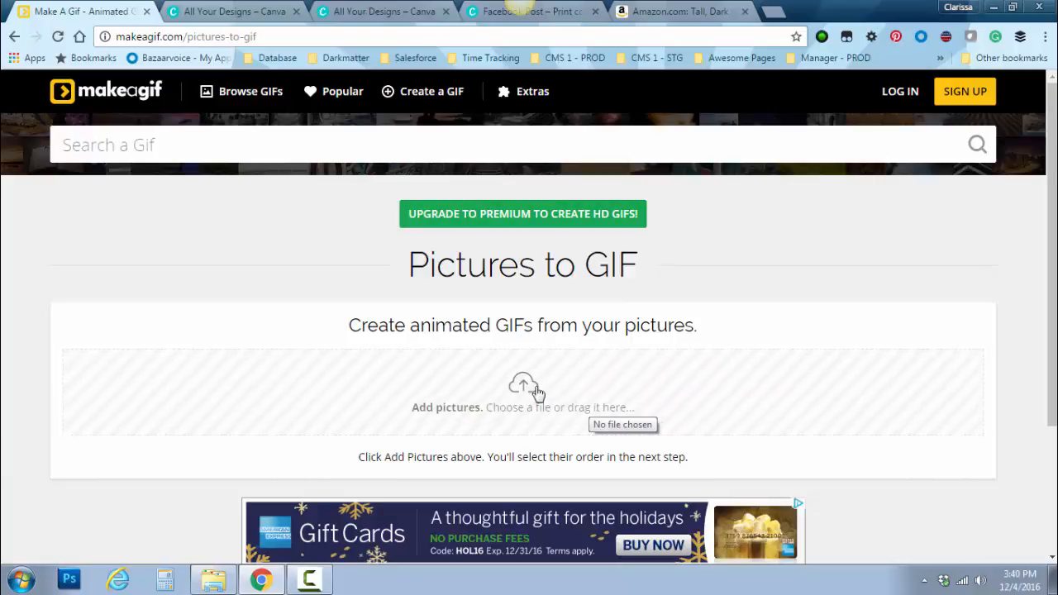
# Try to add 1.png and 2.png straight from the ZIP archive to the Pictures to GIF upload area.
pyautogui.click(213, 582)
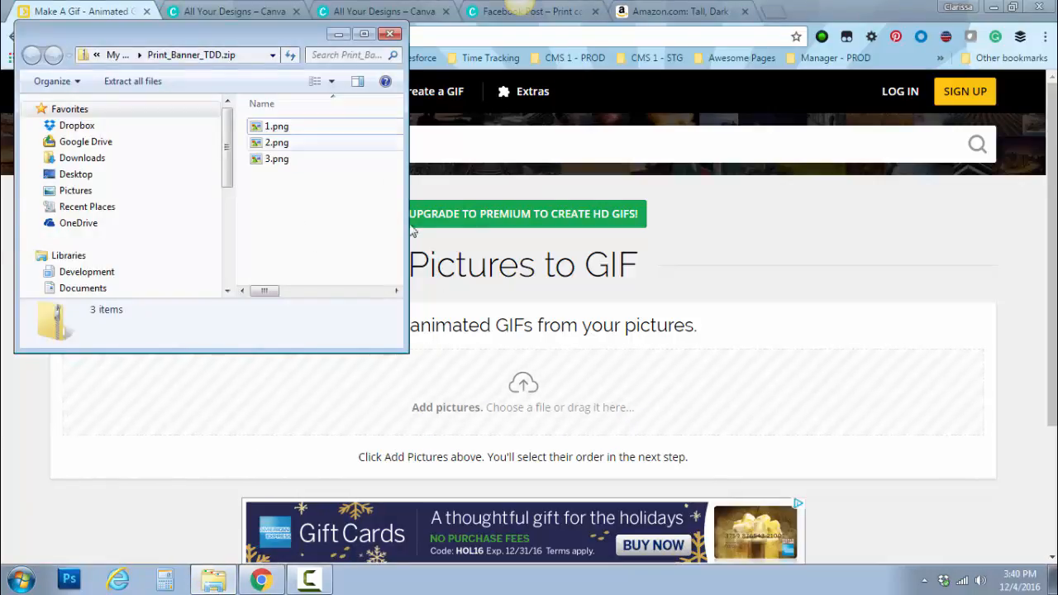
pyautogui.moveTo(277, 127); pyautogui.dragTo(343, 423)
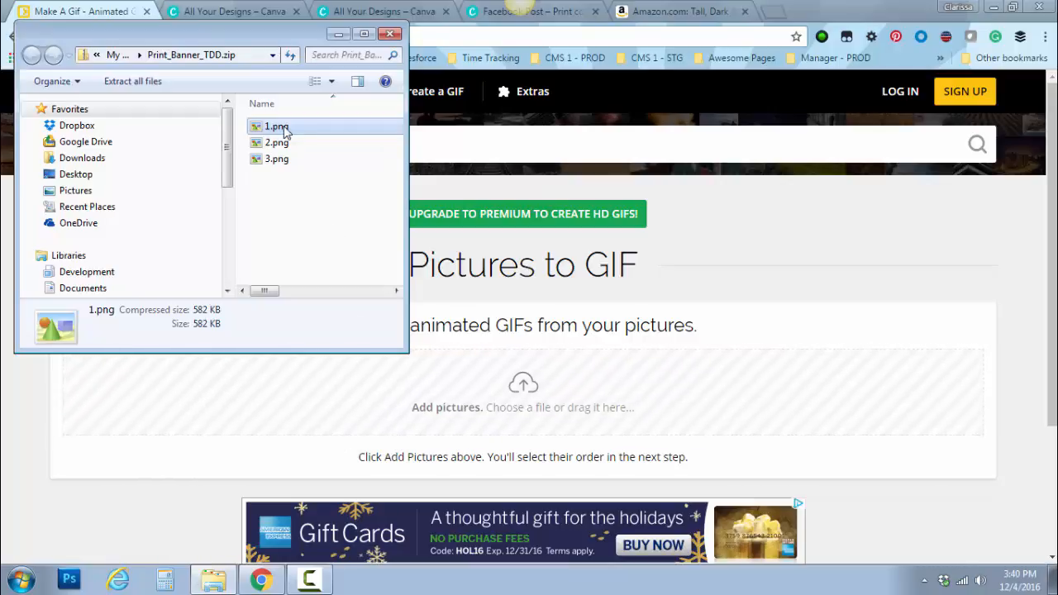
pyautogui.moveTo(266, 38); pyautogui.dragTo(303, 144)
pyautogui.moveTo(300, 248); pyautogui.dragTo(372, 267)
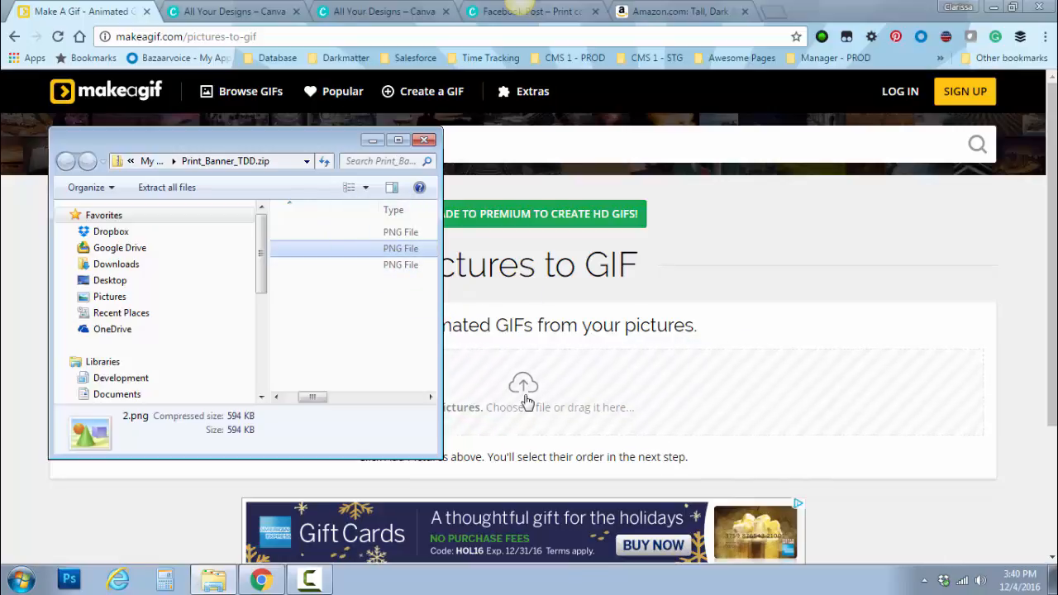
pyautogui.moveTo(331, 140); pyautogui.dragTo(946, 80)
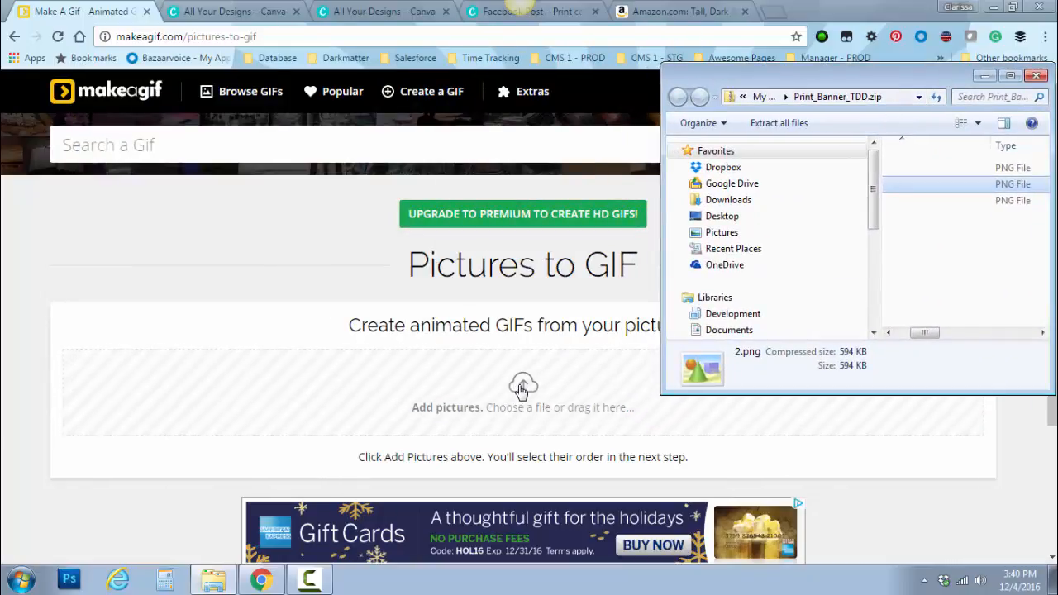
pyautogui.click(520, 388)
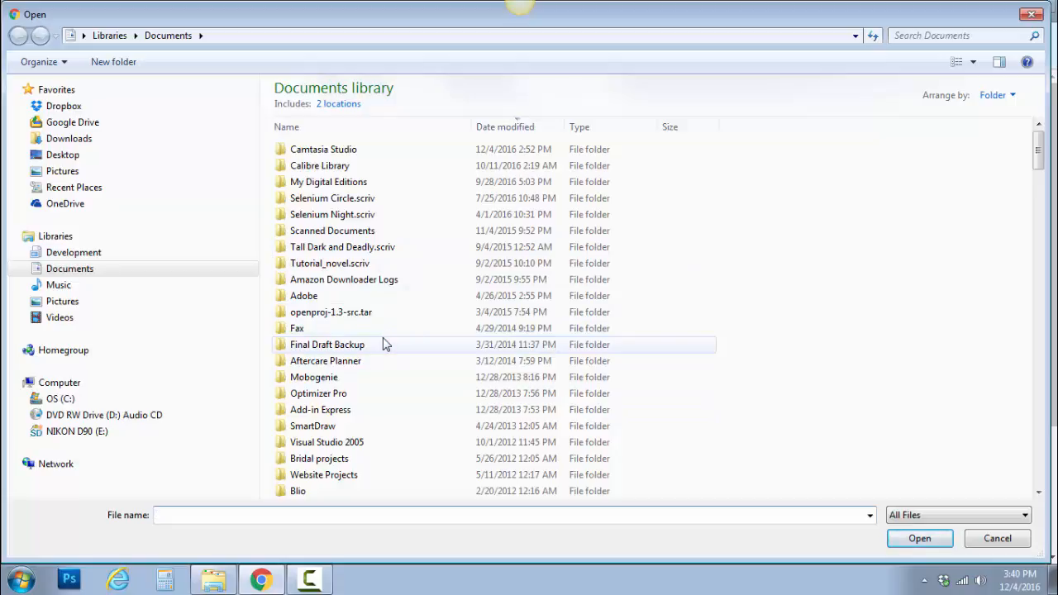
pyautogui.click(986, 545)
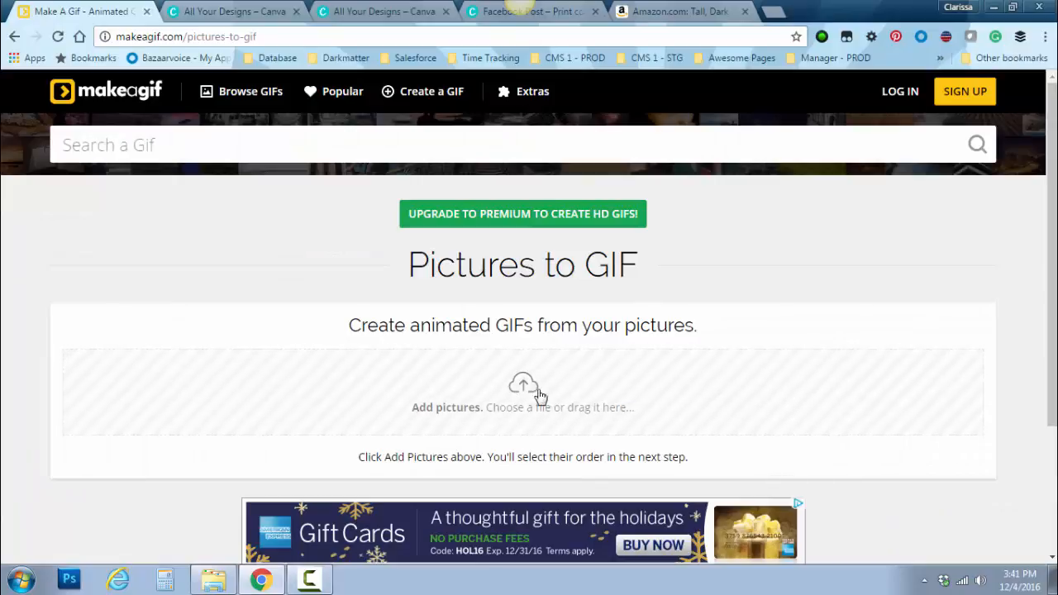
# Extract all files from Print_Banner_TDD.zip to a Print_Banner_TDD folder in Documents, and close the archive window.
pyautogui.click(216, 584)
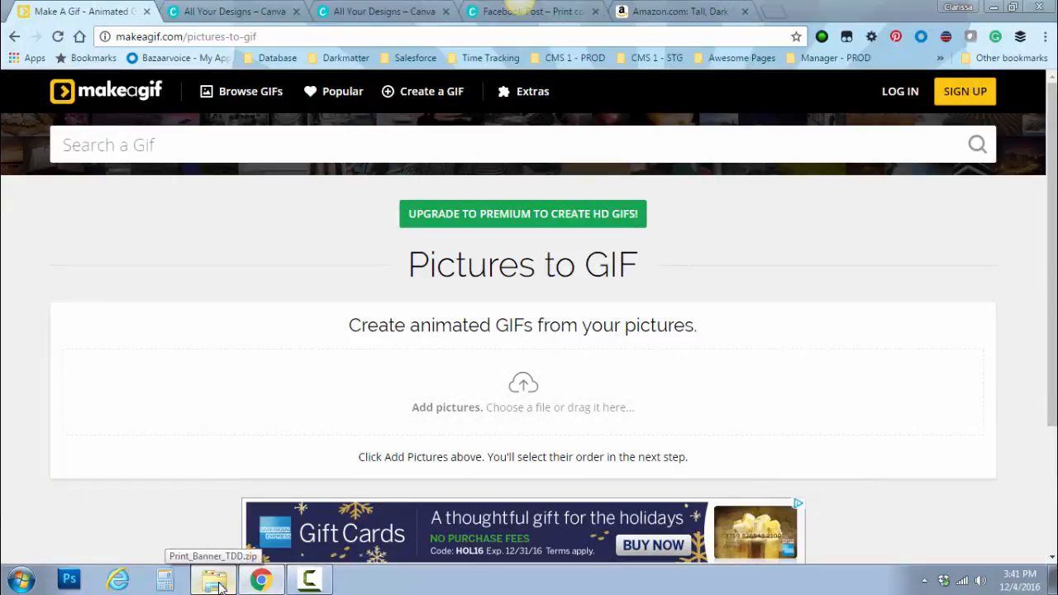
pyautogui.click(217, 583)
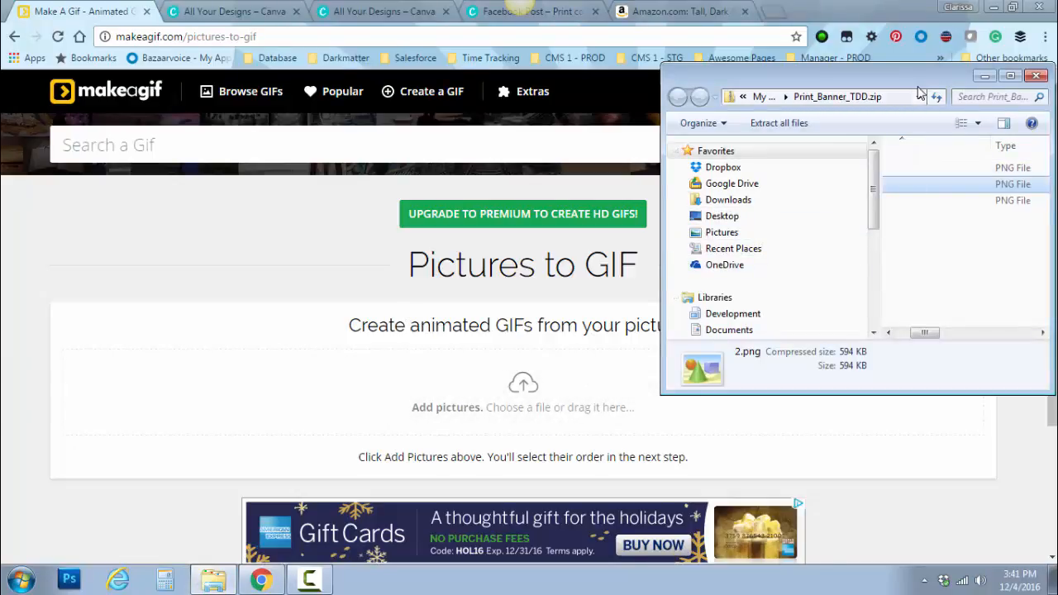
pyautogui.moveTo(915, 83); pyautogui.dragTo(739, 60)
pyautogui.moveTo(877, 380); pyautogui.dragTo(1021, 388)
pyautogui.click(616, 105)
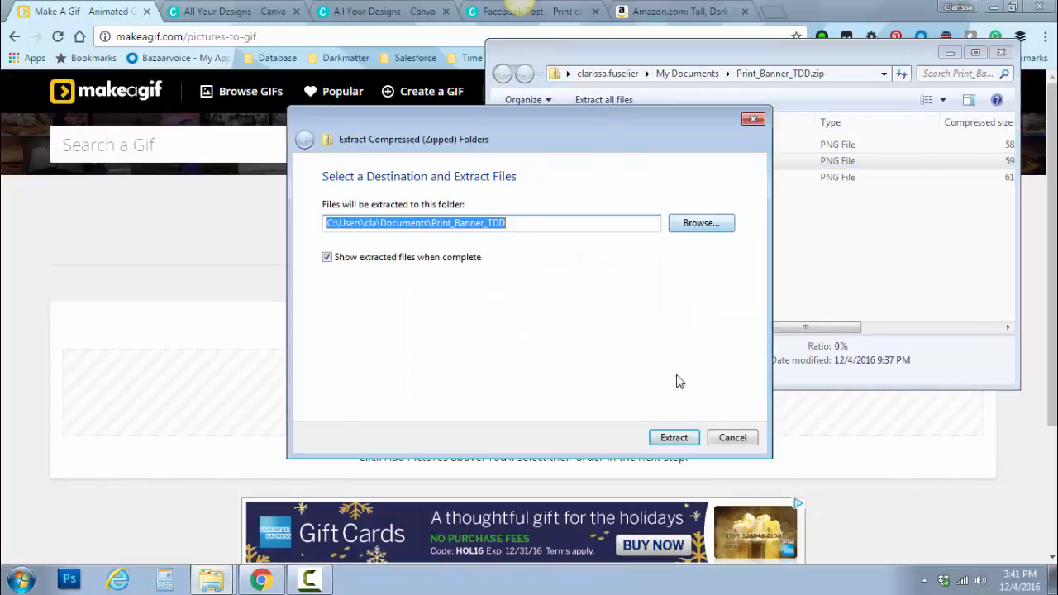
pyautogui.click(674, 438)
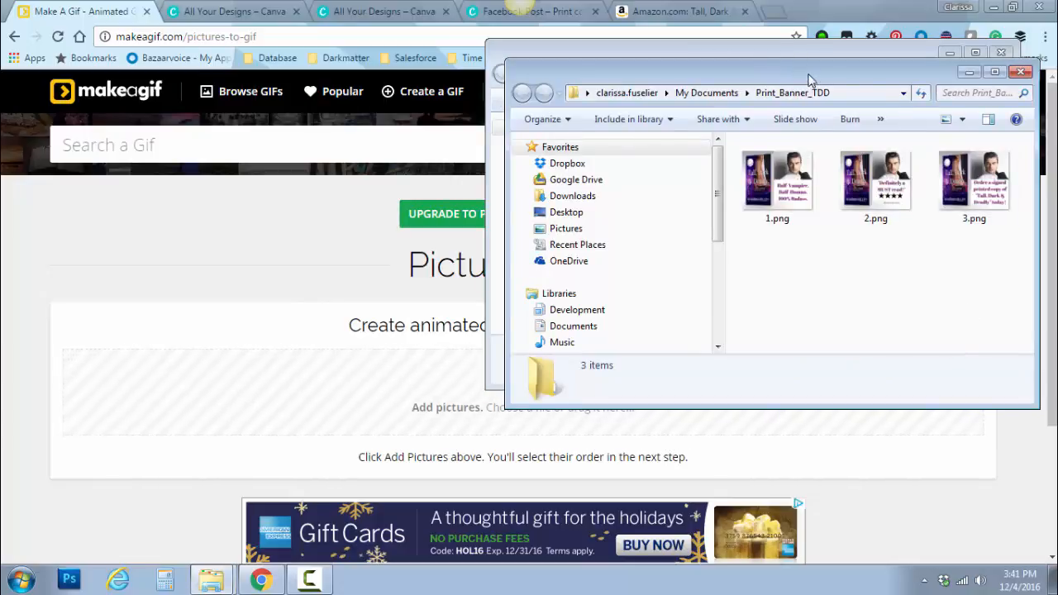
pyautogui.moveTo(806, 73); pyautogui.dragTo(277, 25)
pyautogui.click(1001, 53)
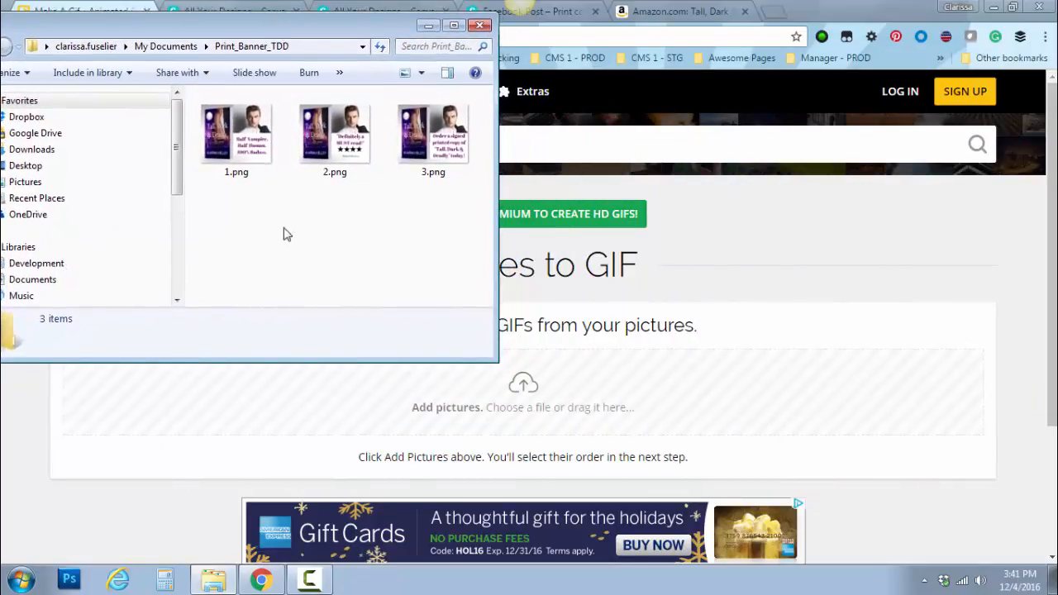
# Add 1.png, 2.png and 3.png from the extracted Print_Banner_TDD folder to the Pictures to GIF upload area.
pyautogui.moveTo(233, 143); pyautogui.dragTo(565, 415)
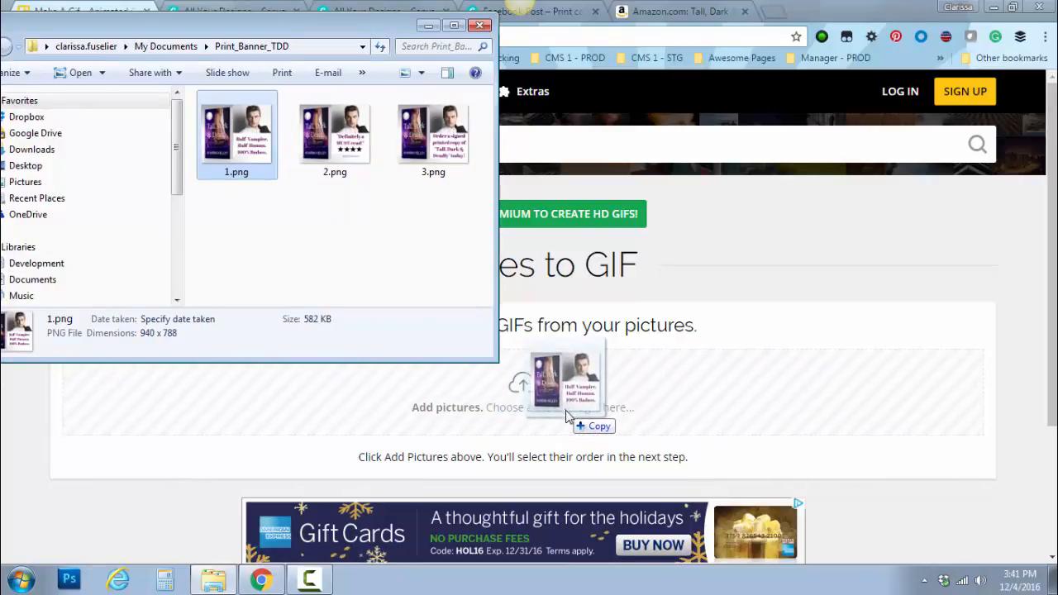
pyautogui.moveTo(567, 416); pyautogui.dragTo(570, 425)
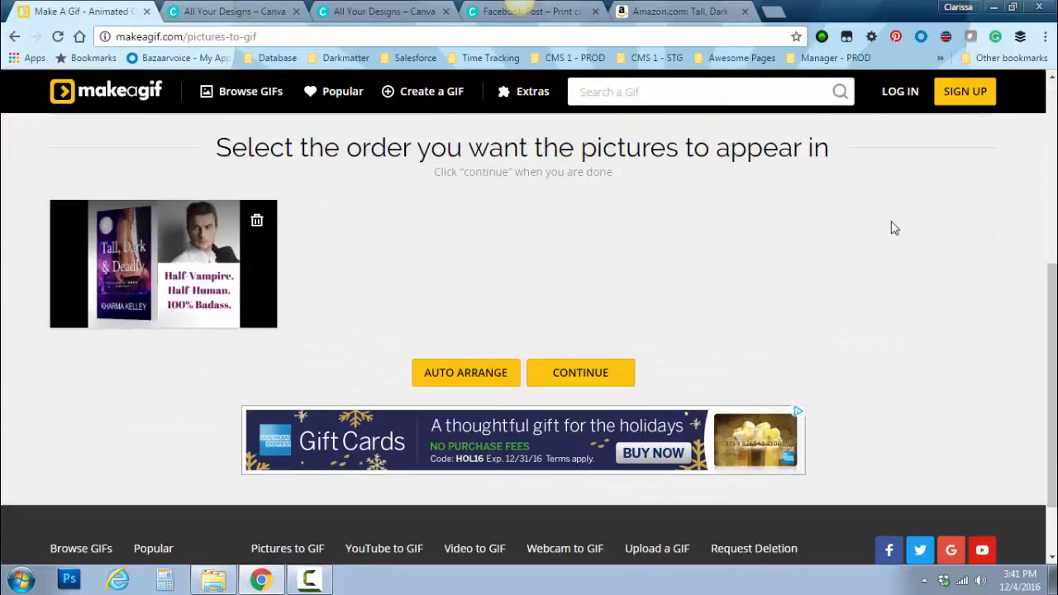
pyautogui.moveTo(1052, 303); pyautogui.dragTo(1050, 128)
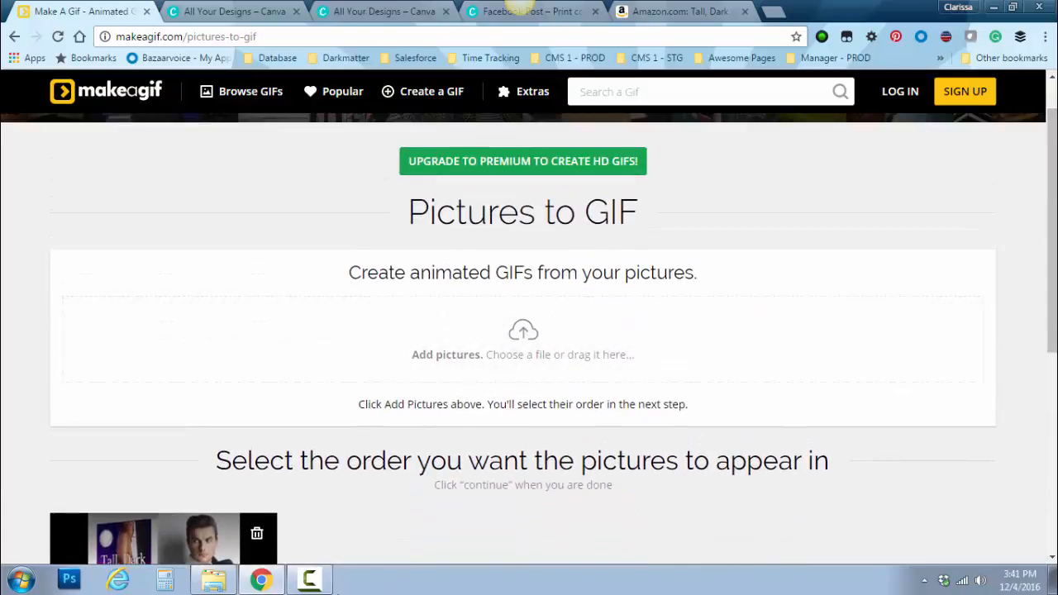
pyautogui.click(213, 579)
pyautogui.moveTo(337, 141); pyautogui.dragTo(585, 364)
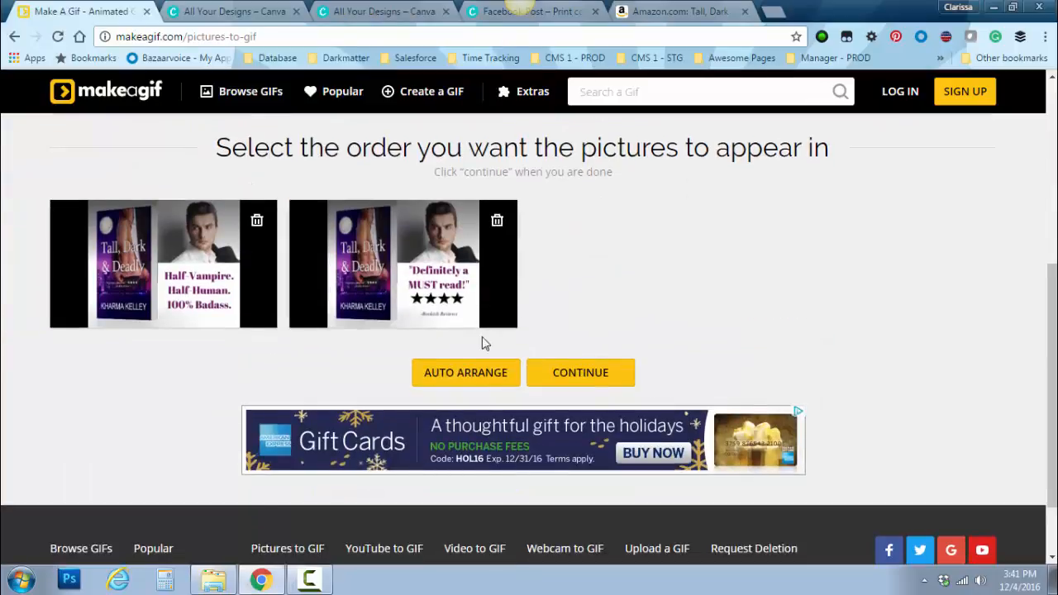
pyautogui.moveTo(1053, 326); pyautogui.dragTo(1050, 146)
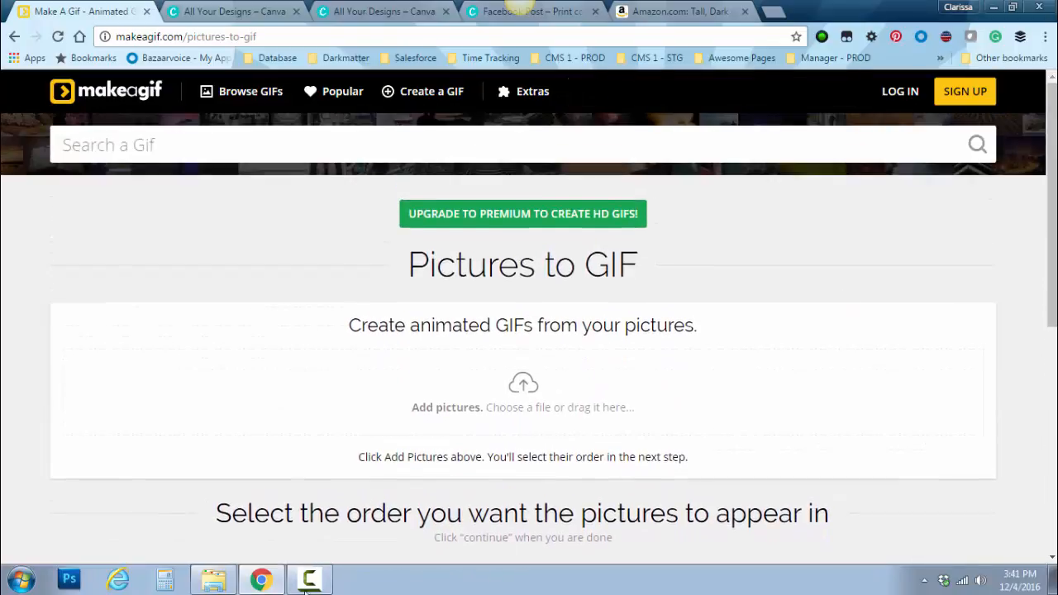
pyautogui.click(213, 580)
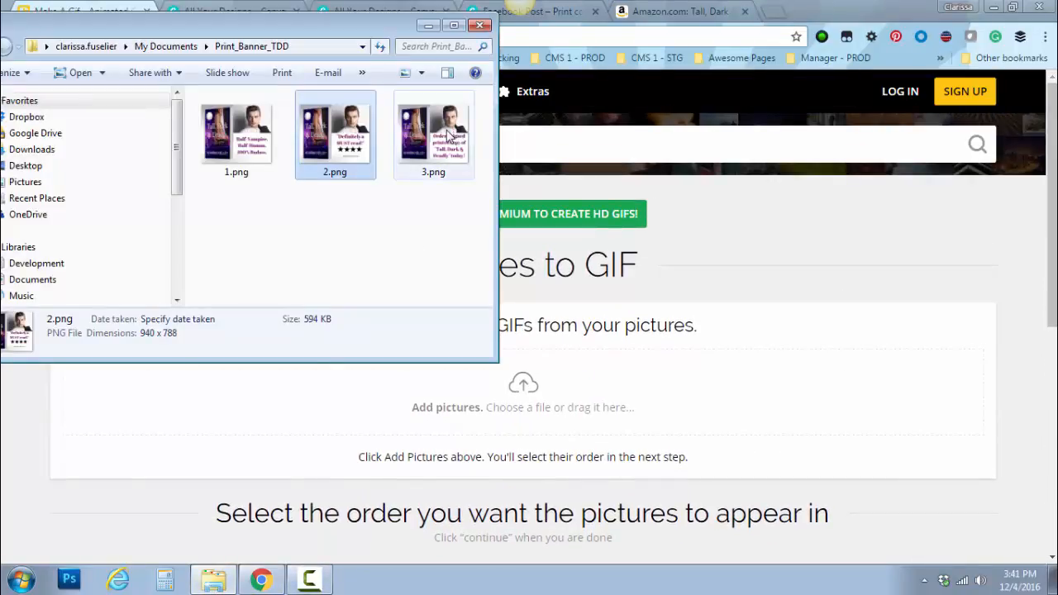
pyautogui.moveTo(433, 139); pyautogui.dragTo(614, 419)
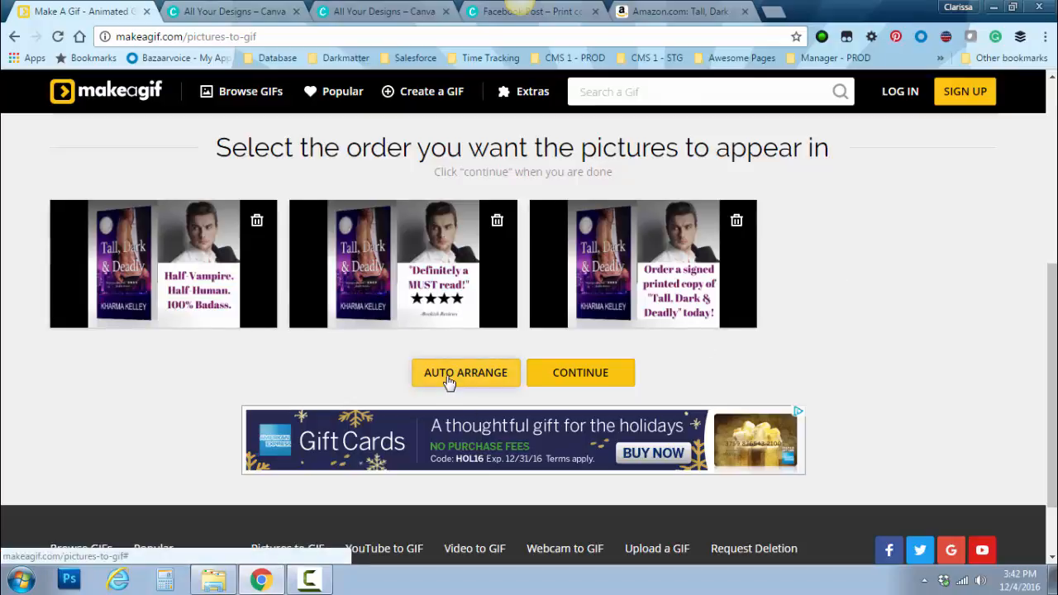
# Rearrange the GIF pictures by moving the "Half-Vampire" picture to third and second place, and return it to first position.
pyautogui.moveTo(257, 268); pyautogui.dragTo(686, 265)
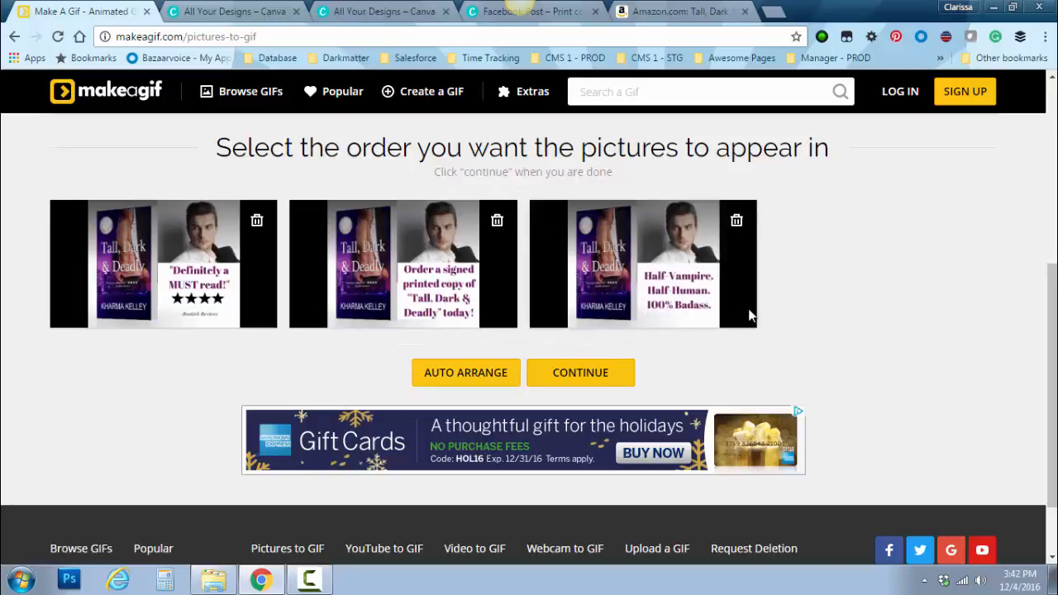
pyautogui.moveTo(732, 298); pyautogui.dragTo(329, 298)
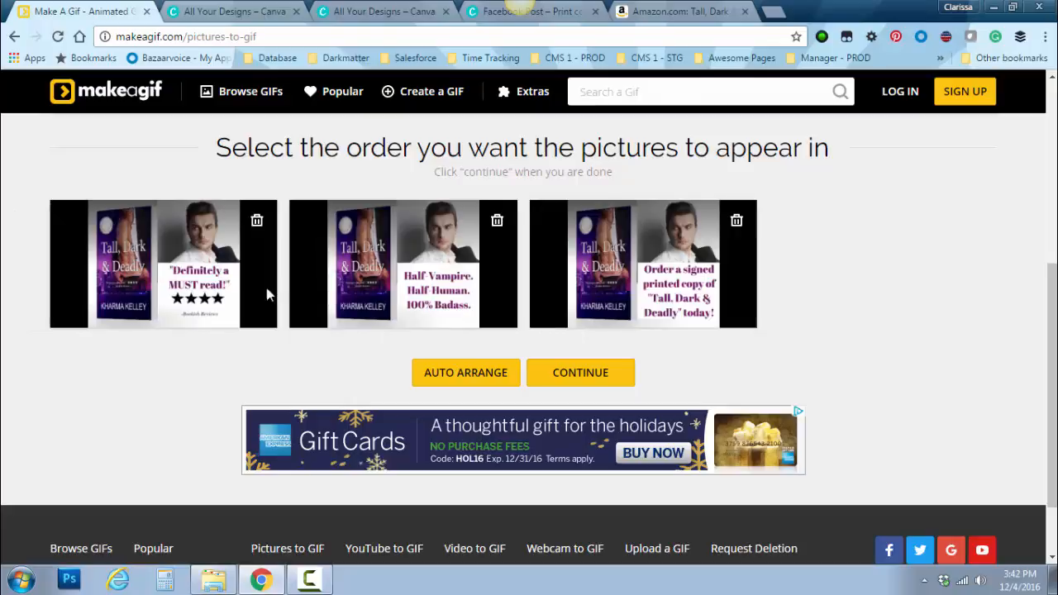
pyautogui.moveTo(266, 288); pyautogui.dragTo(570, 293)
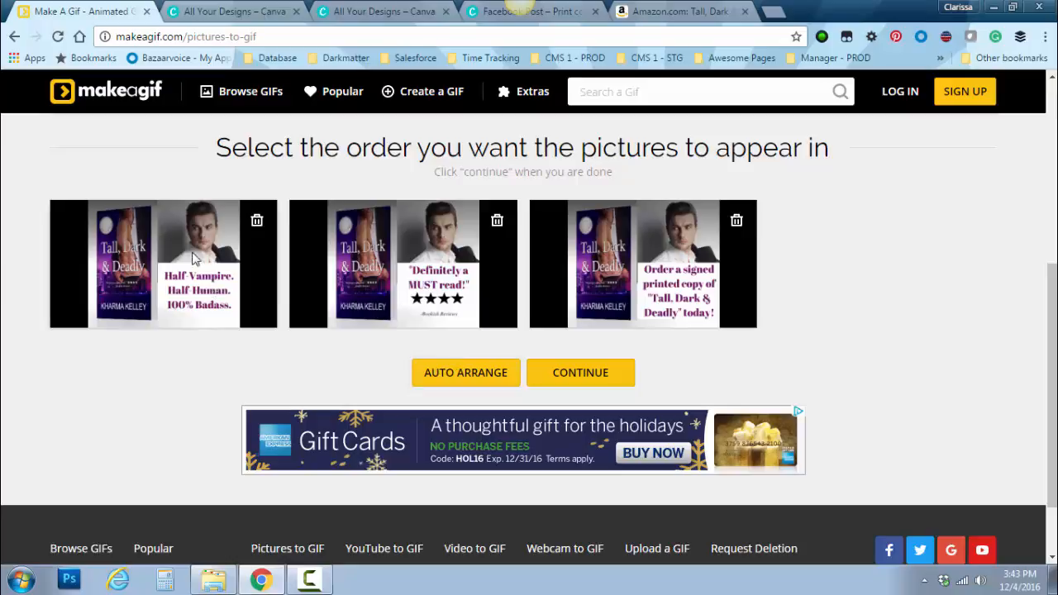
# Accept the picture order, title the GIF "PrintCopy_BannerAD", and dismiss the antivirus notification.
pyautogui.click(582, 382)
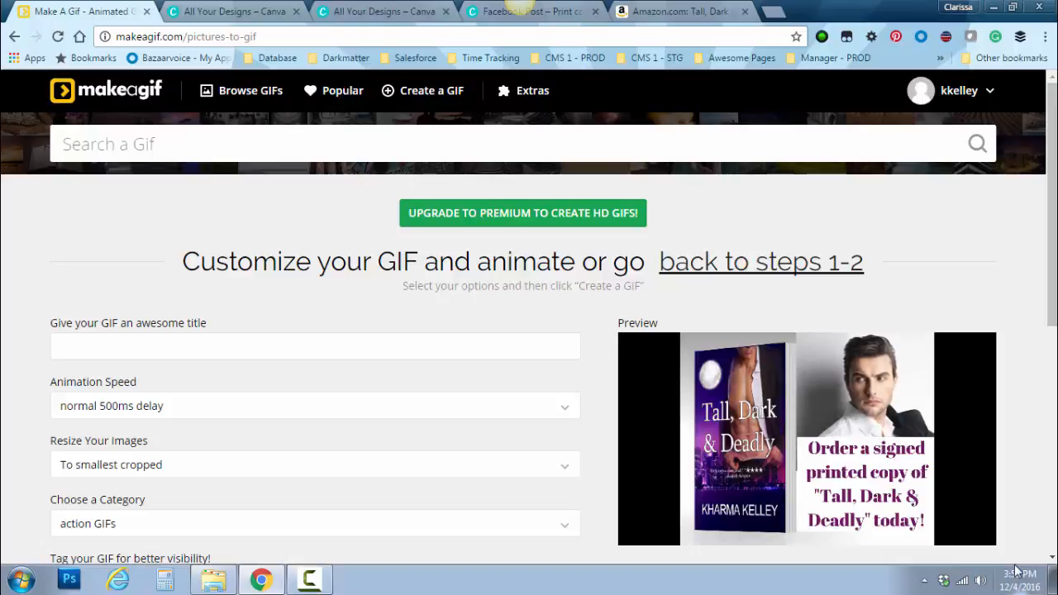
pyautogui.click(185, 350)
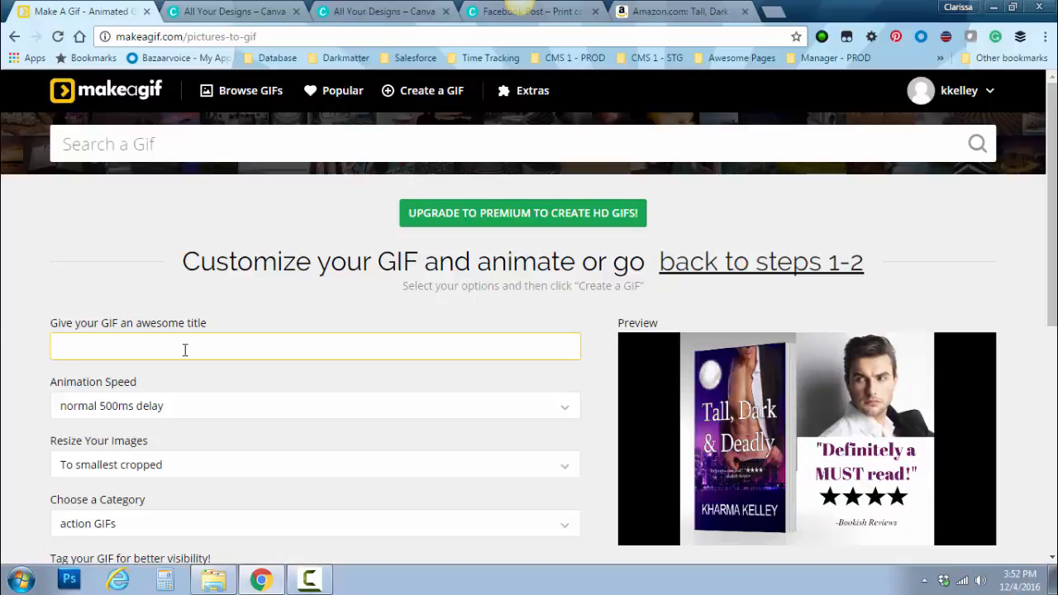
pyautogui.write('Print')
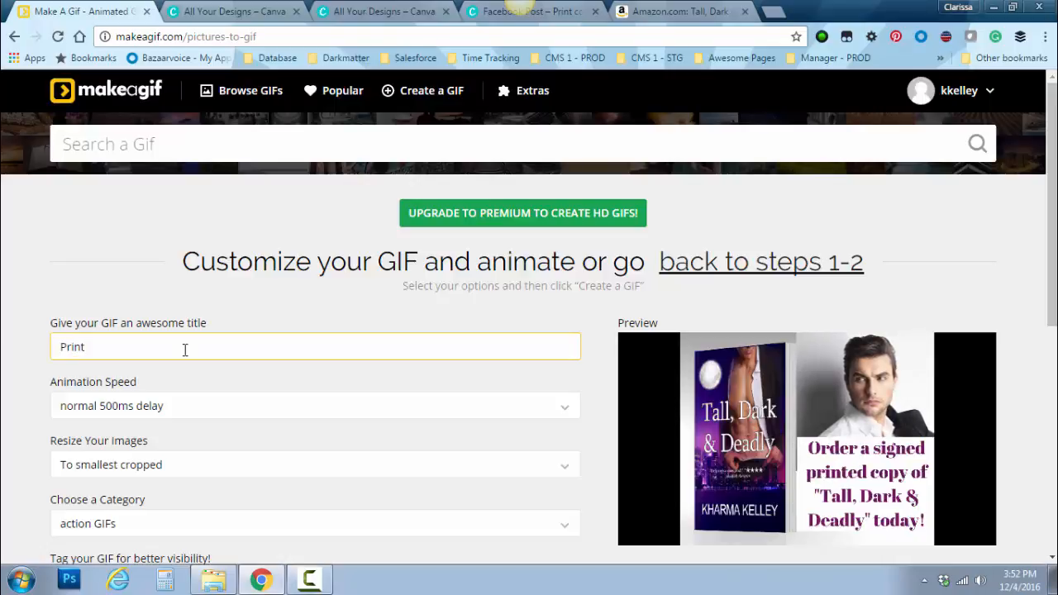
pyautogui.press('BackSpace')
pyautogui.press('BackSpace')
pyautogui.press('BackSpace')
pyautogui.press('BackSpace')
pyautogui.press('BackSpace')
pyautogui.write('Pri')
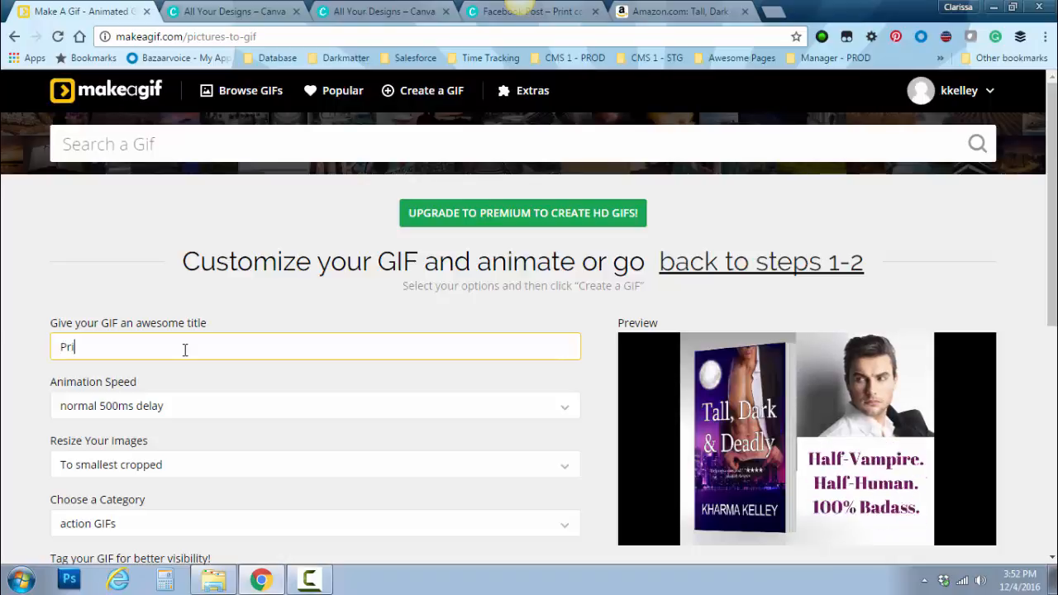
pyautogui.write('ntCopy_')
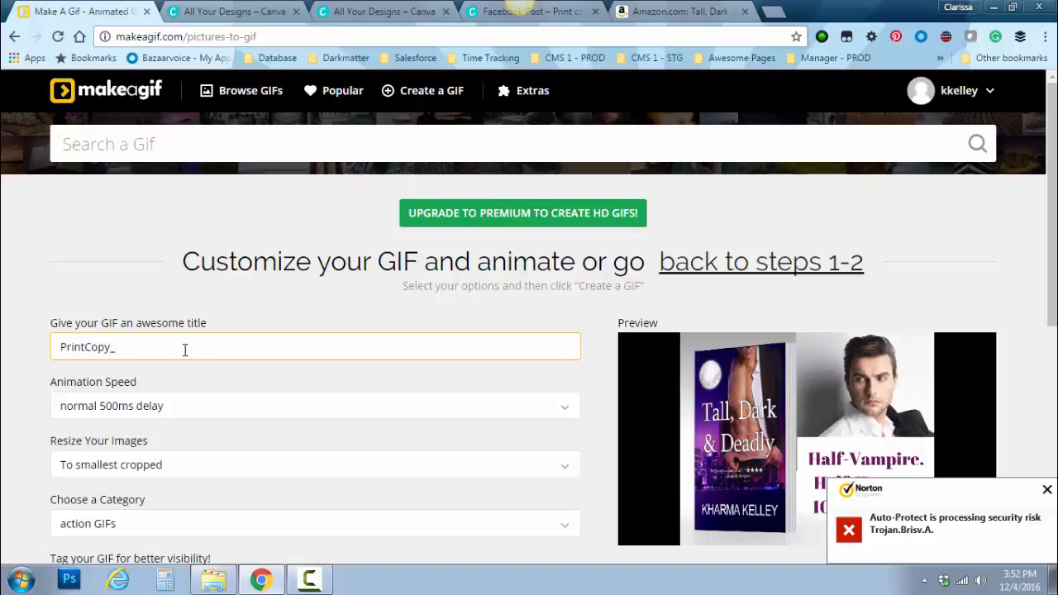
pyautogui.write(' Banner')
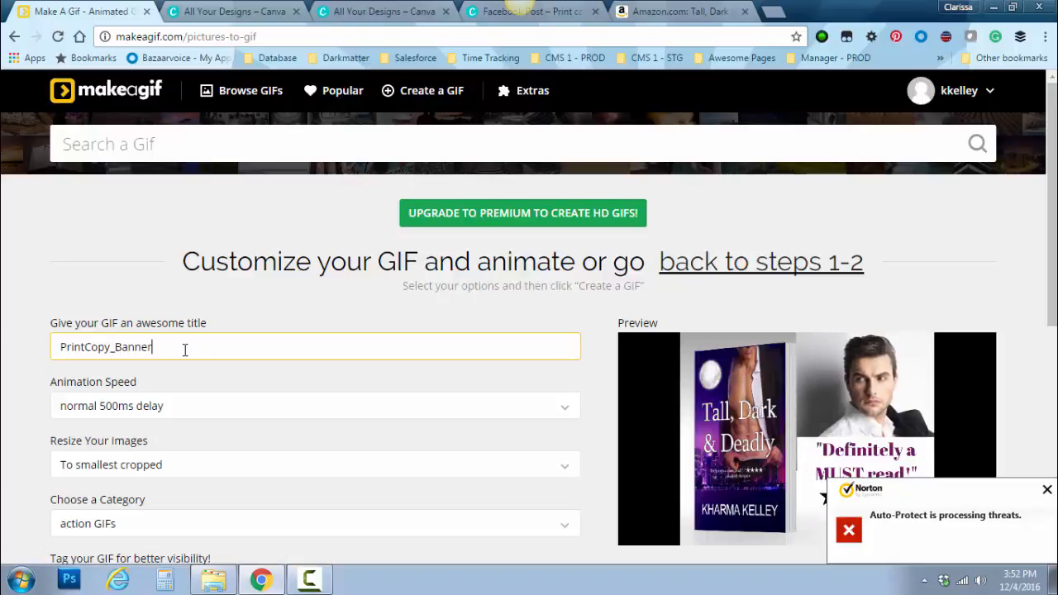
pyautogui.write('AD')
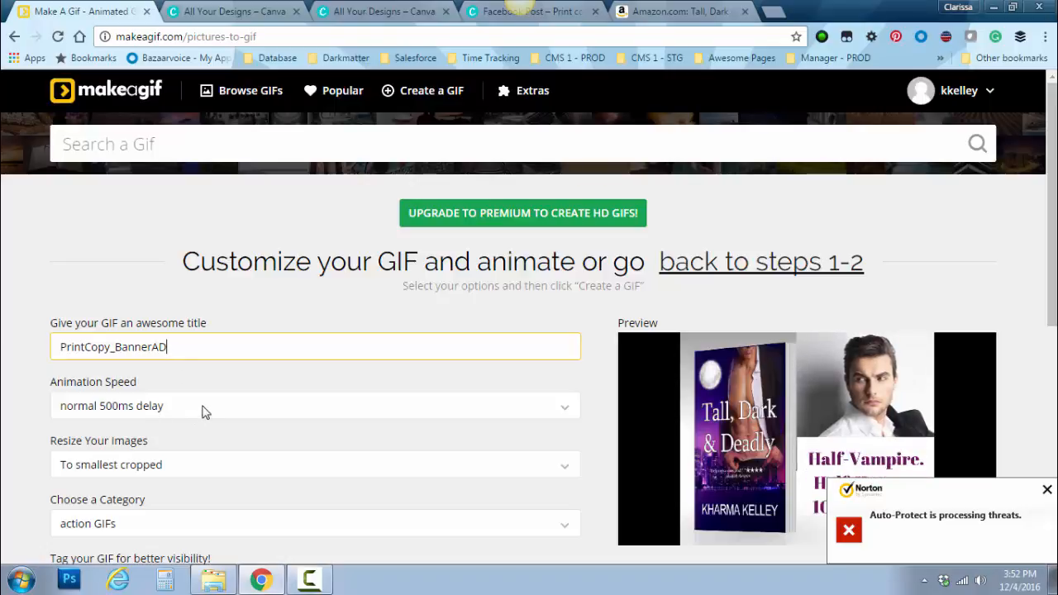
pyautogui.click(1047, 490)
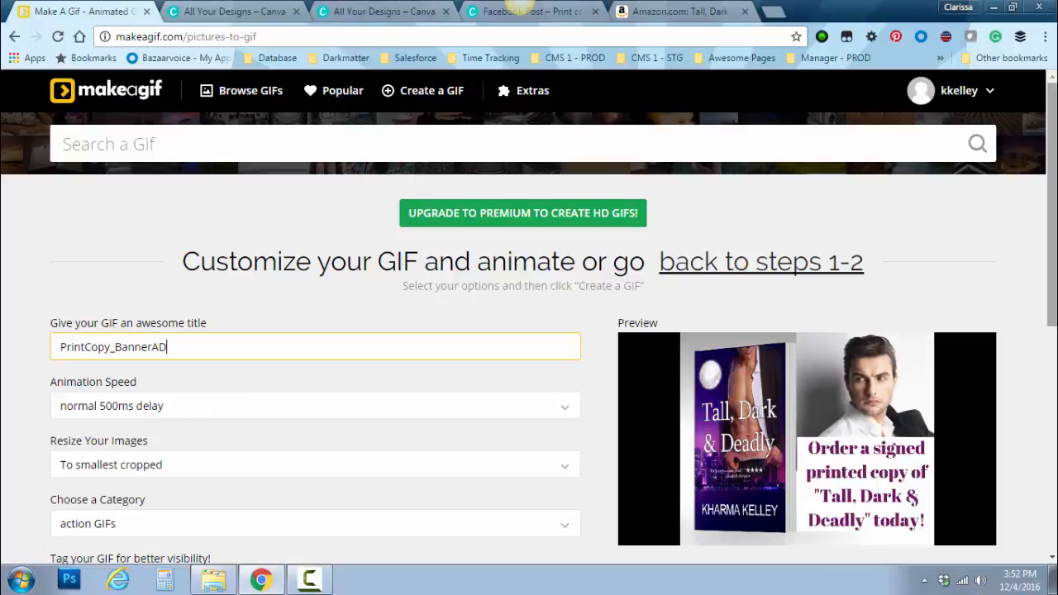
# Set the GIF's animation speed to the slower 1000ms delay.
pyautogui.moveTo(1050, 296); pyautogui.dragTo(1048, 324)
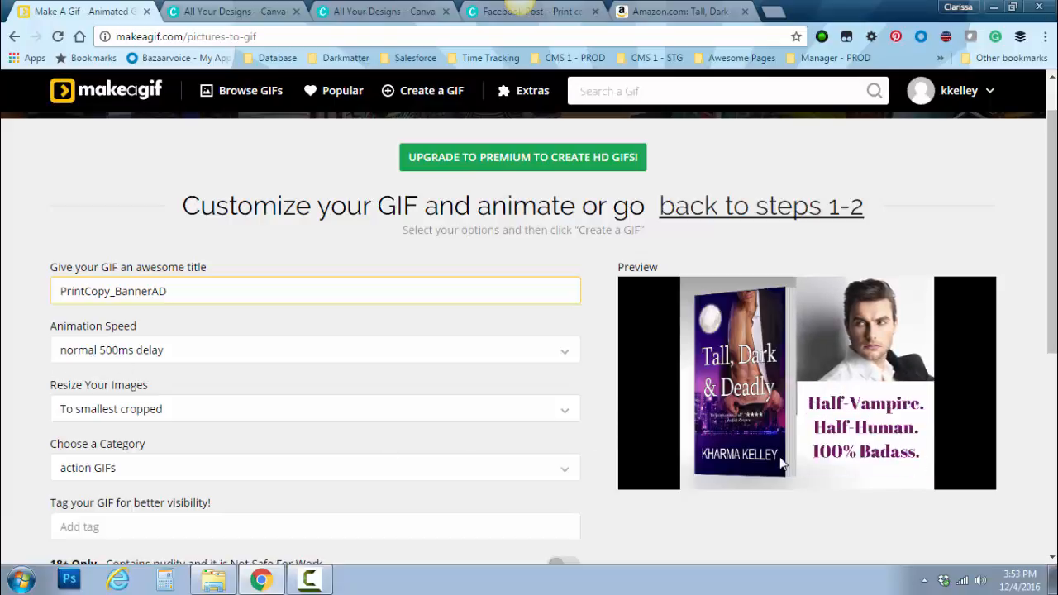
pyautogui.click(567, 356)
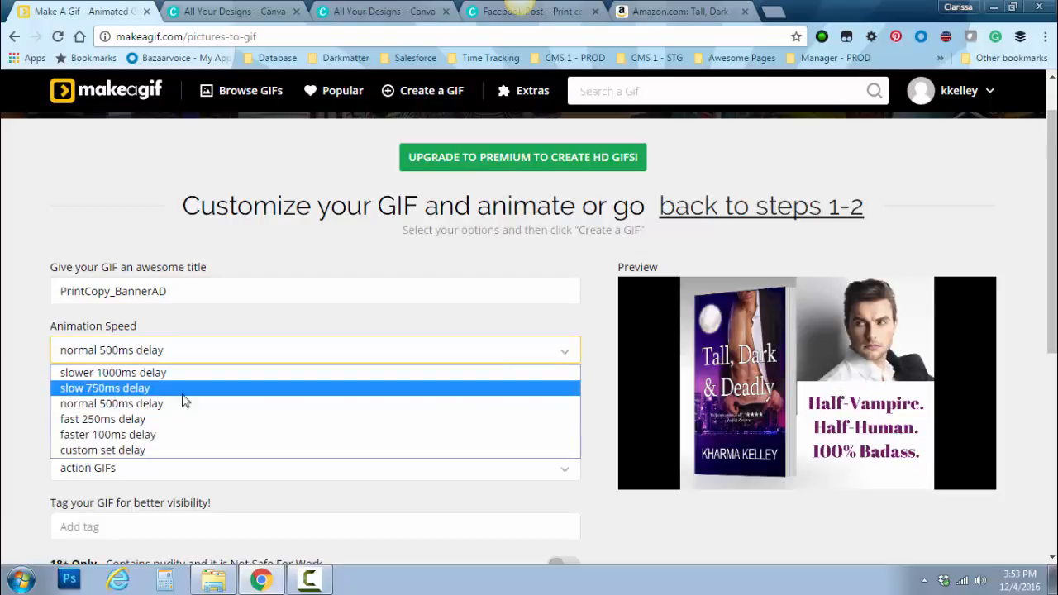
pyautogui.click(134, 377)
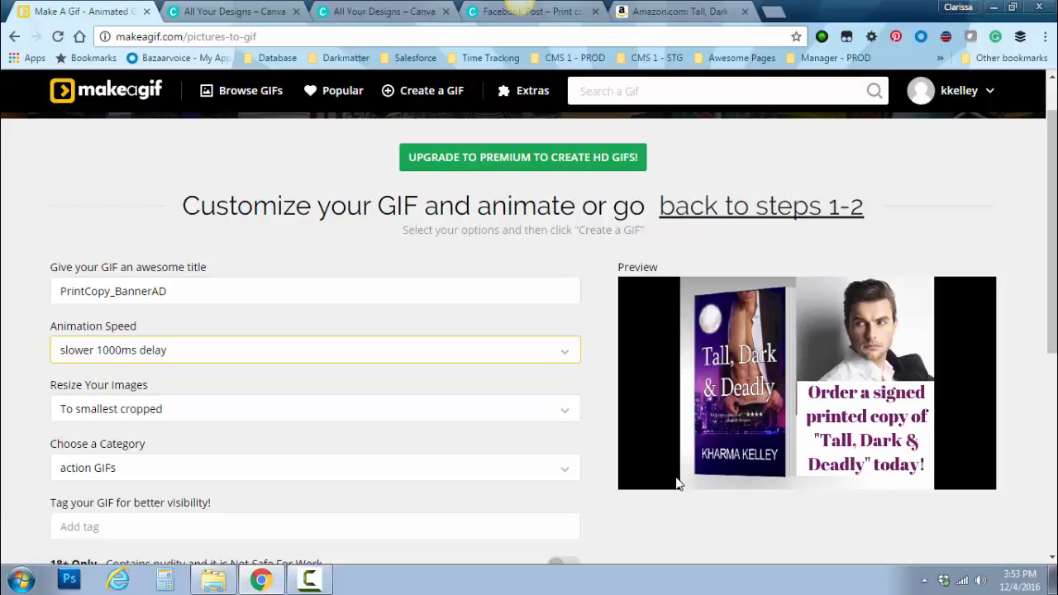
# Switch the GIF's animation speed to a custom set delay of 2000.
pyautogui.click(567, 357)
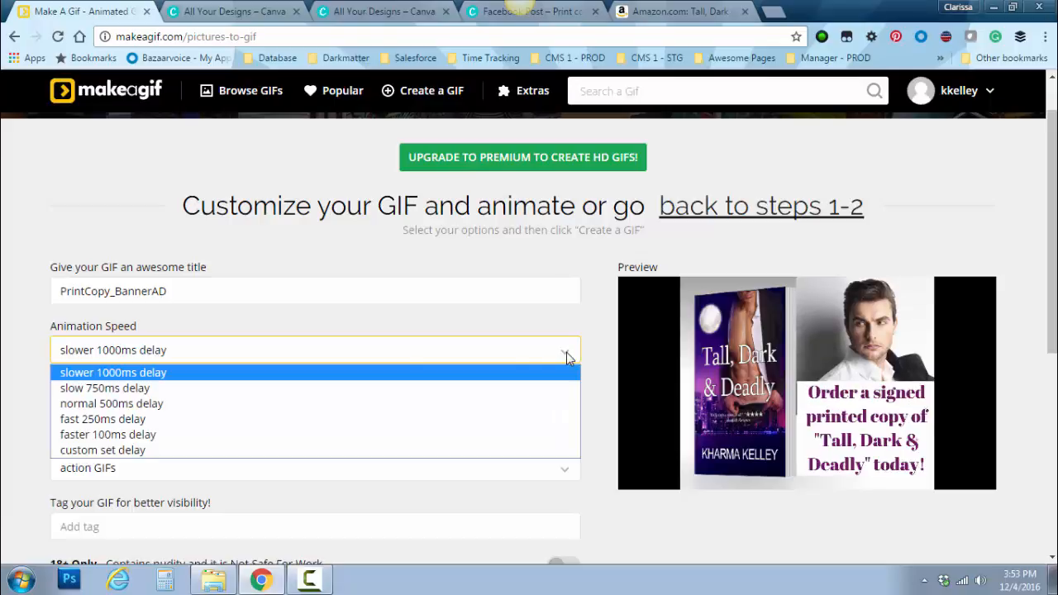
pyautogui.click(122, 452)
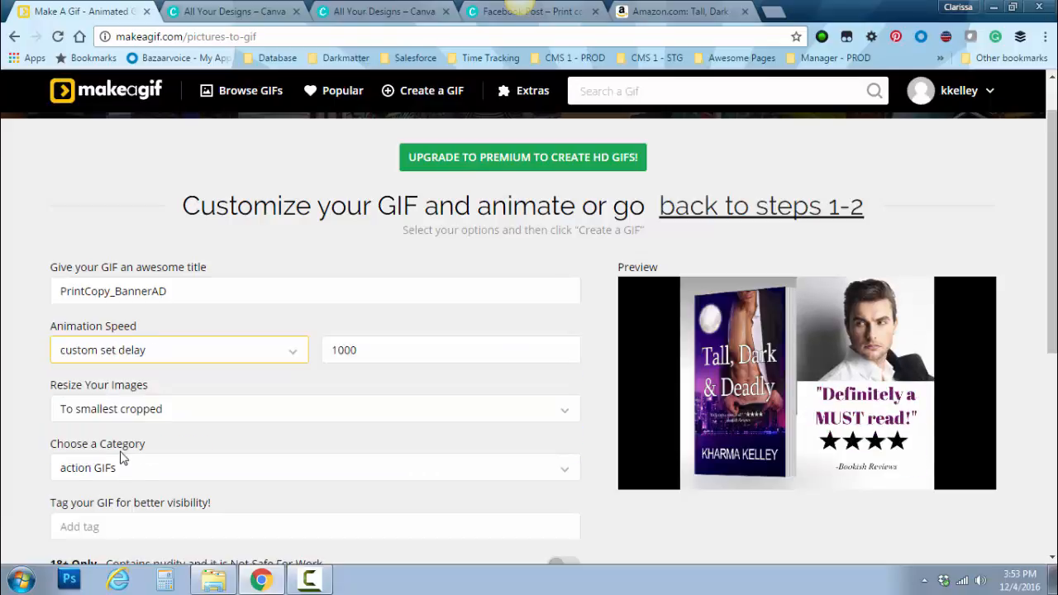
pyautogui.click(335, 350)
pyautogui.moveTo(338, 349); pyautogui.dragTo(331, 350)
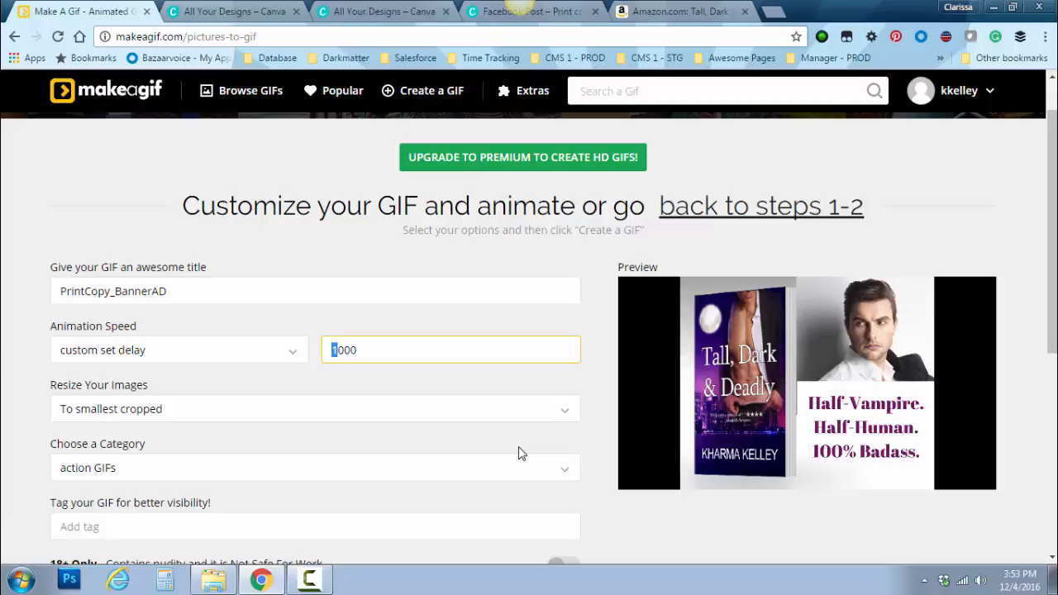
pyautogui.write('2')
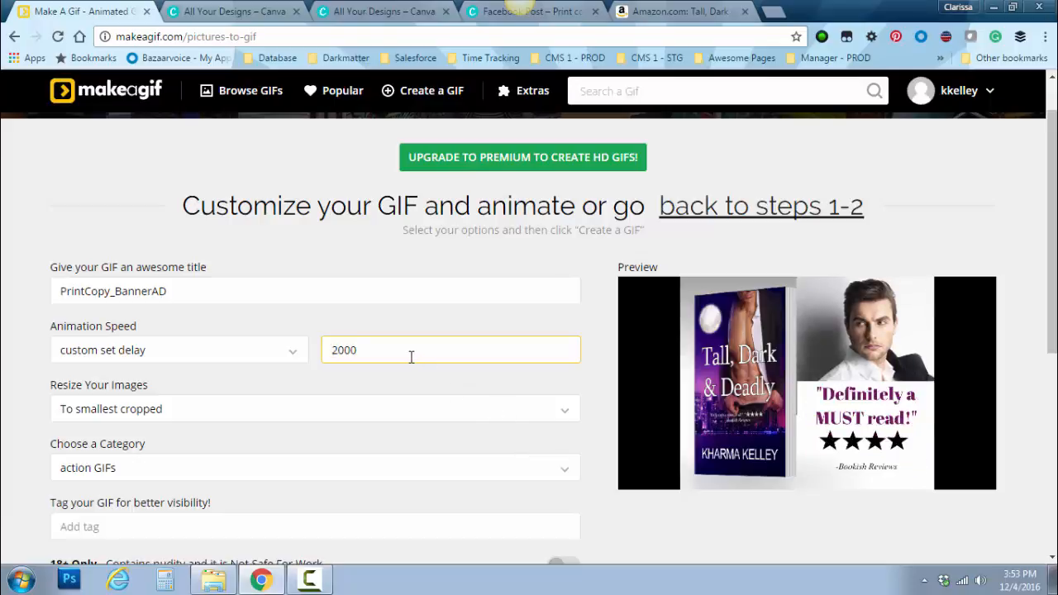
pyautogui.press('Tab')
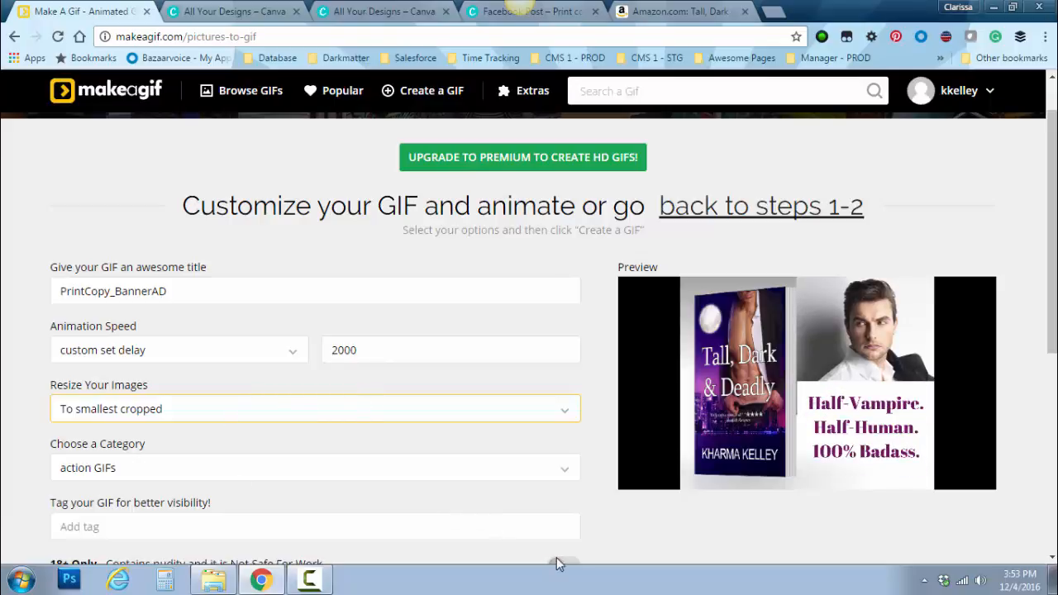
# Look through the available GIF categories without changing the selected one.
pyautogui.moveTo(1052, 248)
pyautogui.mouseDown()
pyautogui.moveTo(1045, 362)
pyautogui.moveTo(1052, 248)
pyautogui.mouseUp()
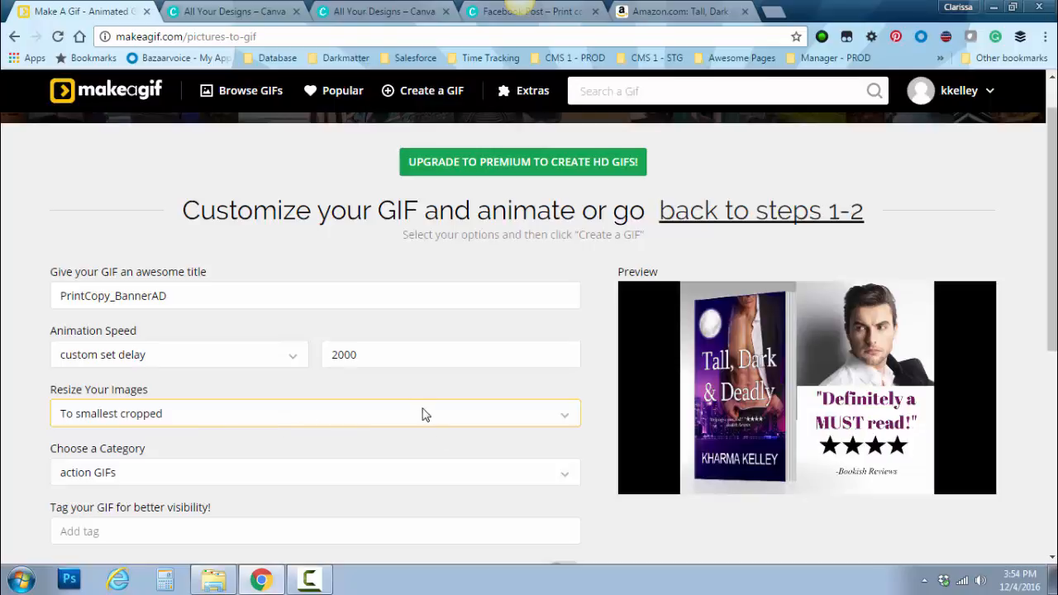
pyautogui.scroll(-1, 426, 409)
pyautogui.scroll(-1, 342, 378)
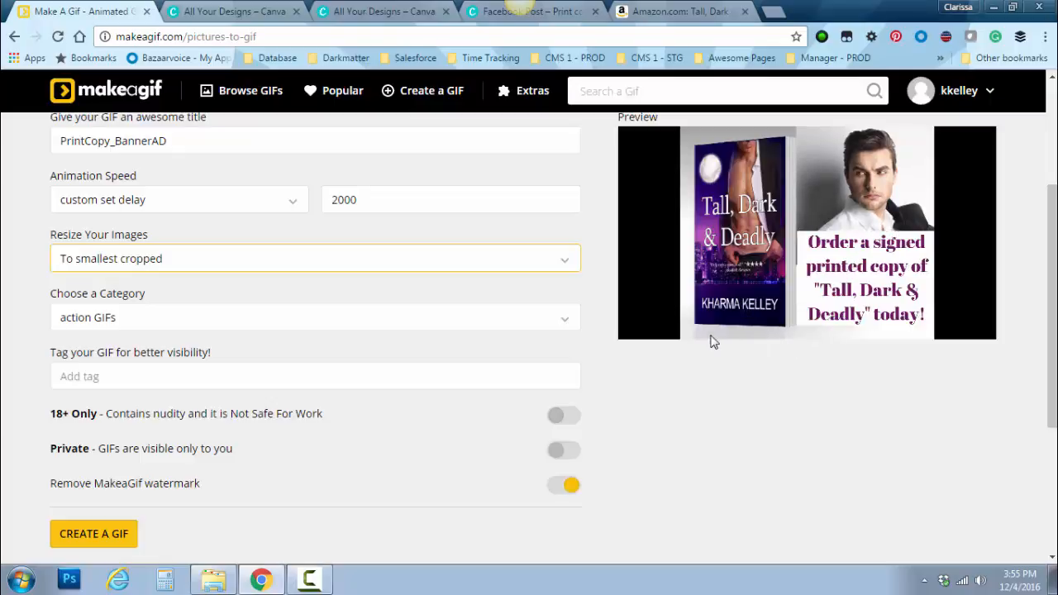
pyautogui.click(567, 325)
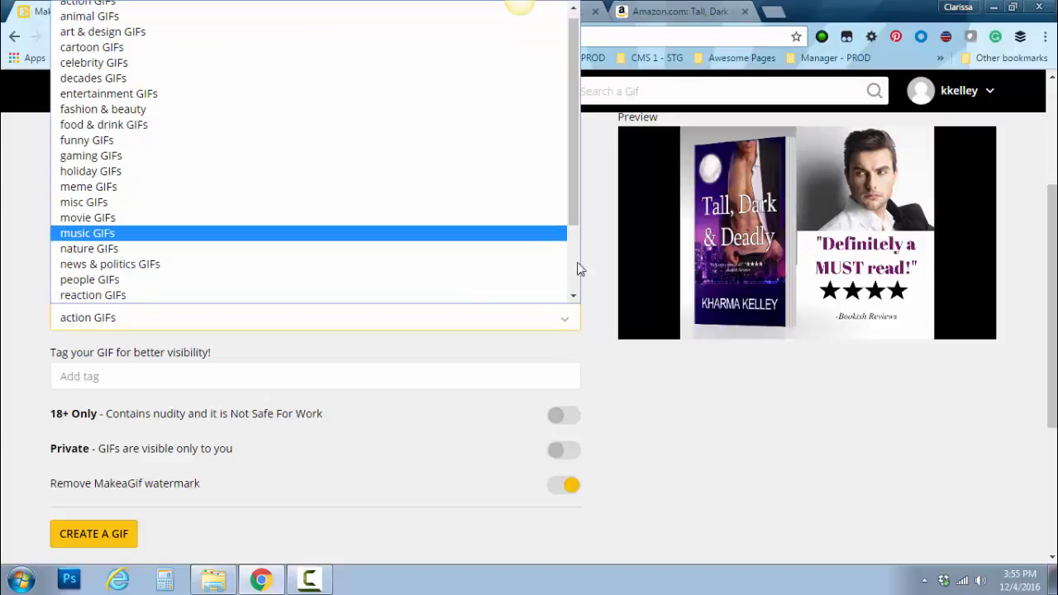
pyautogui.click(514, 326)
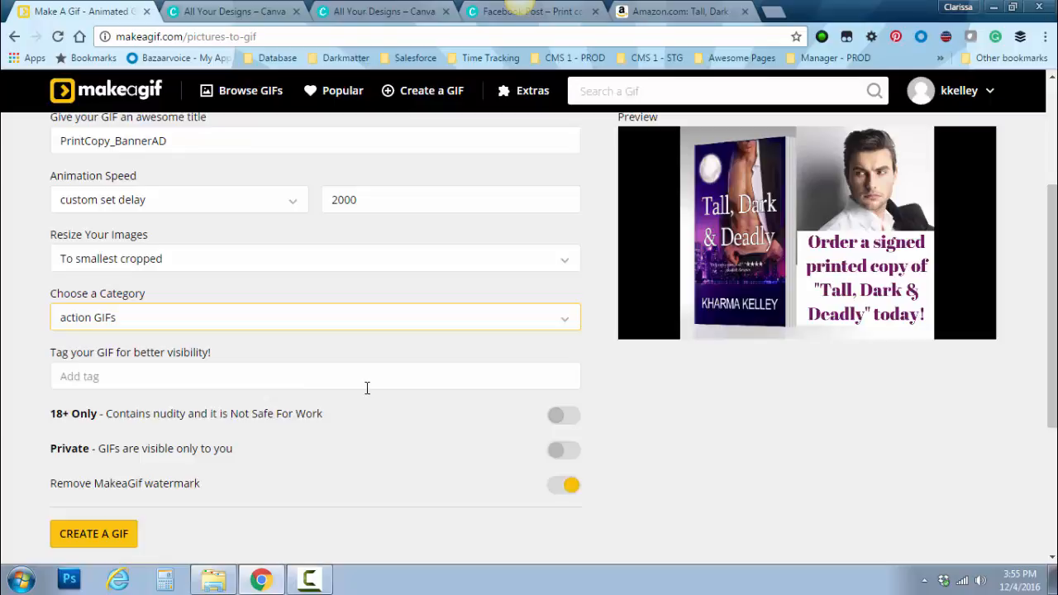
# Make the GIF private so that it is visible only to its owner.
pyautogui.scroll(-1, 394, 396)
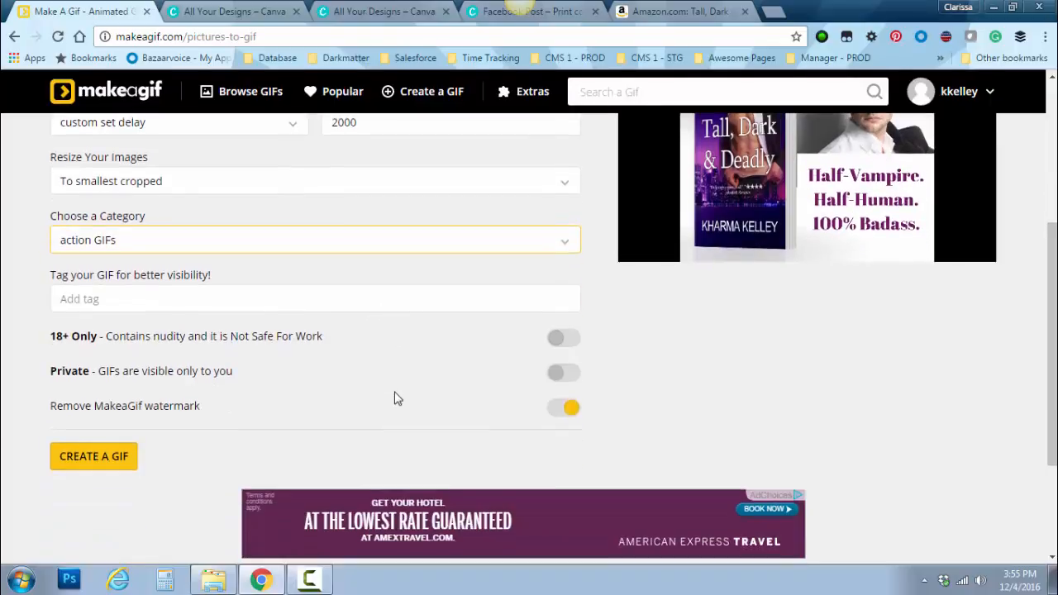
pyautogui.scroll(-1, 394, 399)
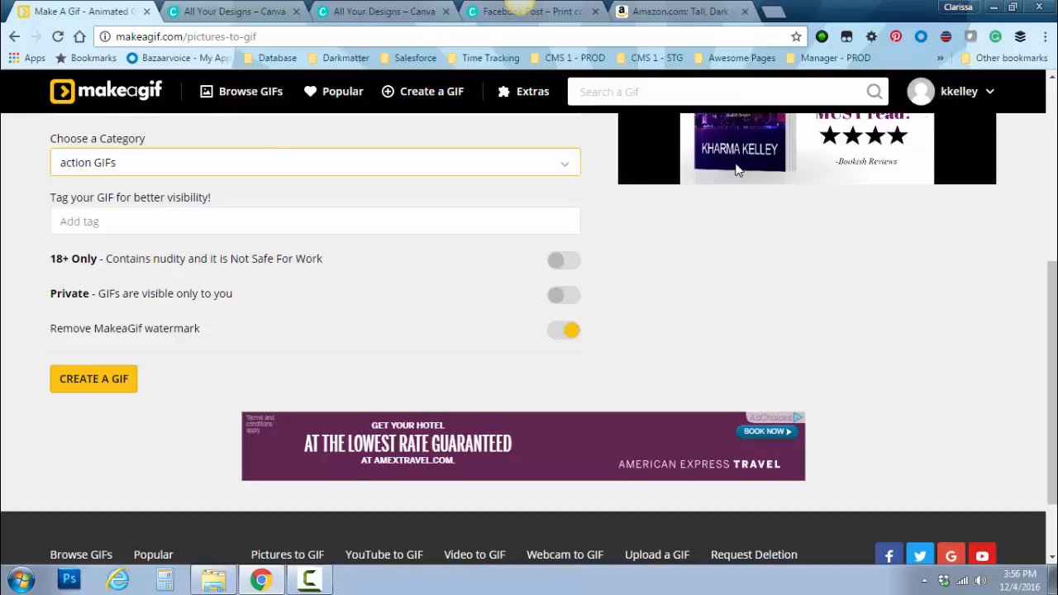
pyautogui.click(573, 297)
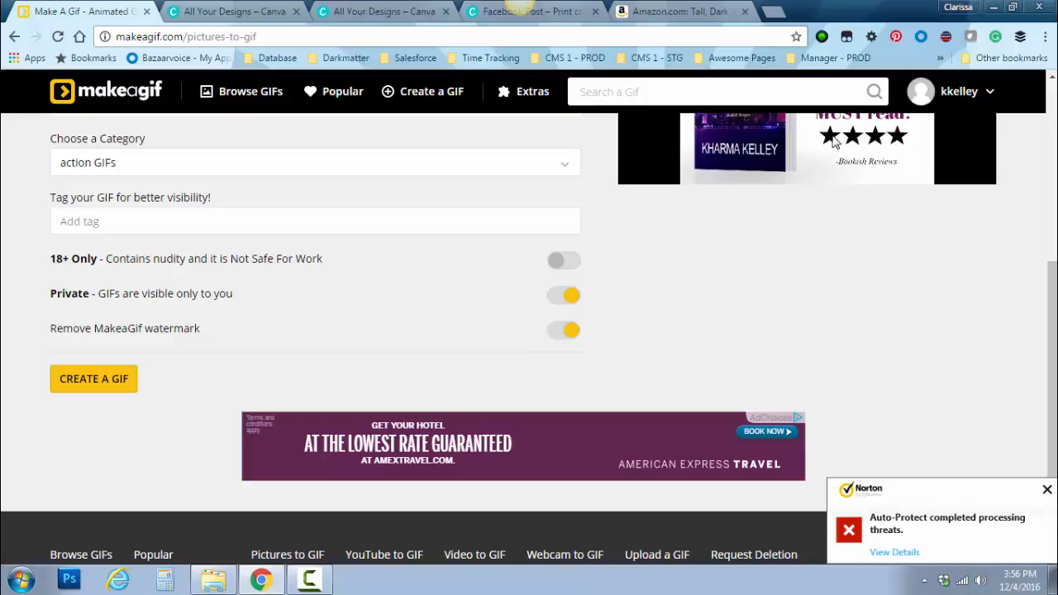
# Review the GIF settings and animated preview, and create the GIF.
pyautogui.scroll(3, 790, 347)
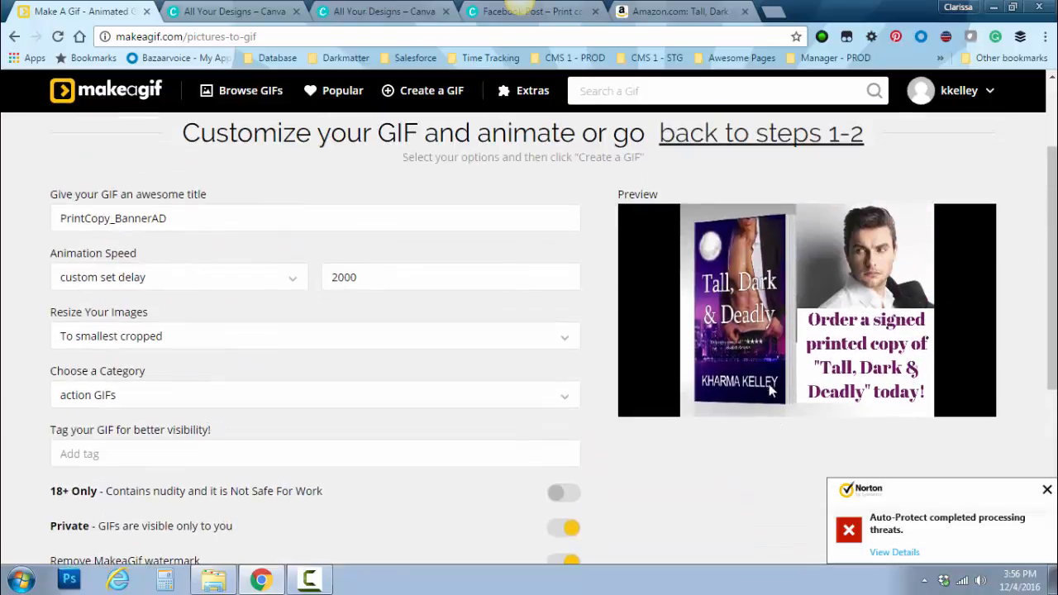
pyautogui.scroll(-2, 748, 424)
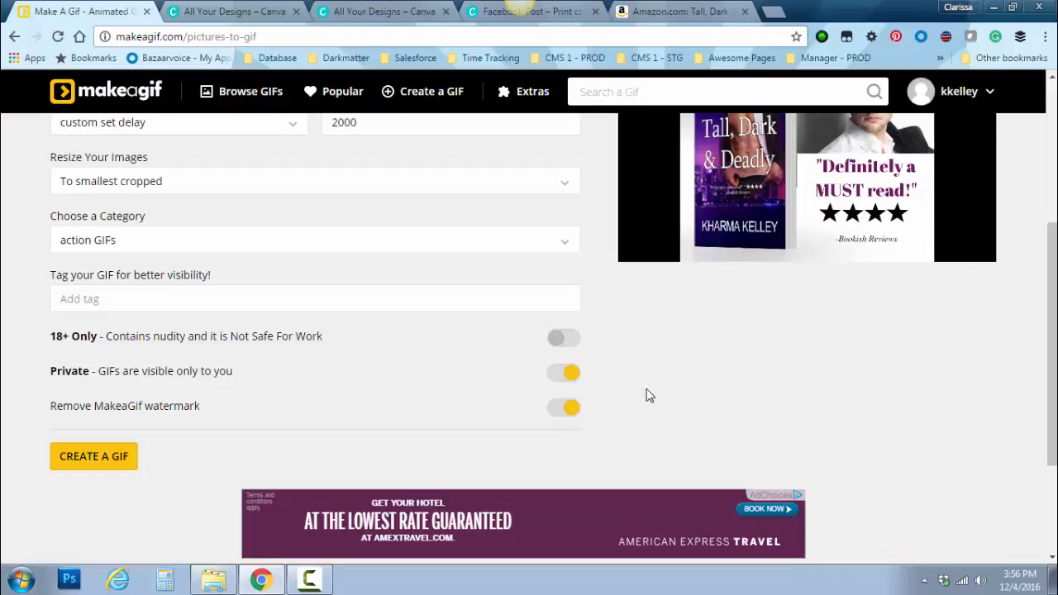
pyautogui.scroll(3, 662, 380)
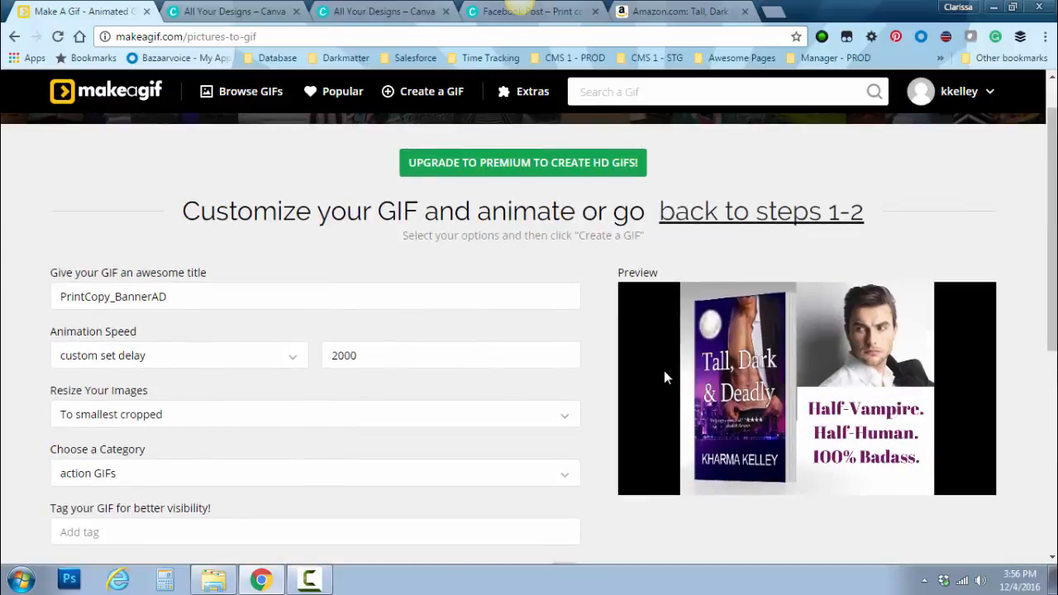
pyautogui.scroll(-1, 664, 372)
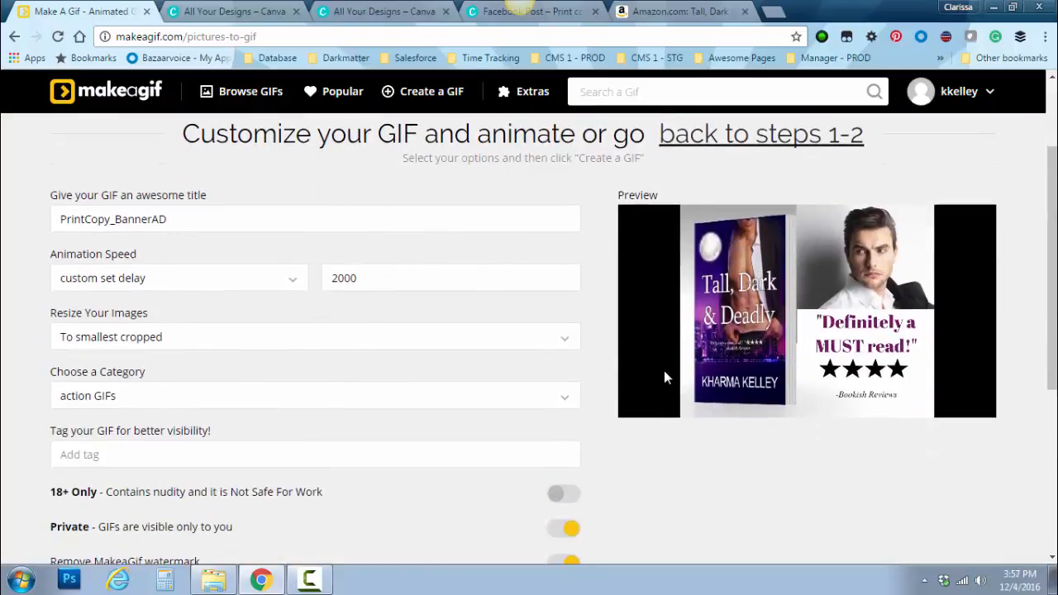
pyautogui.scroll(-1, 665, 377)
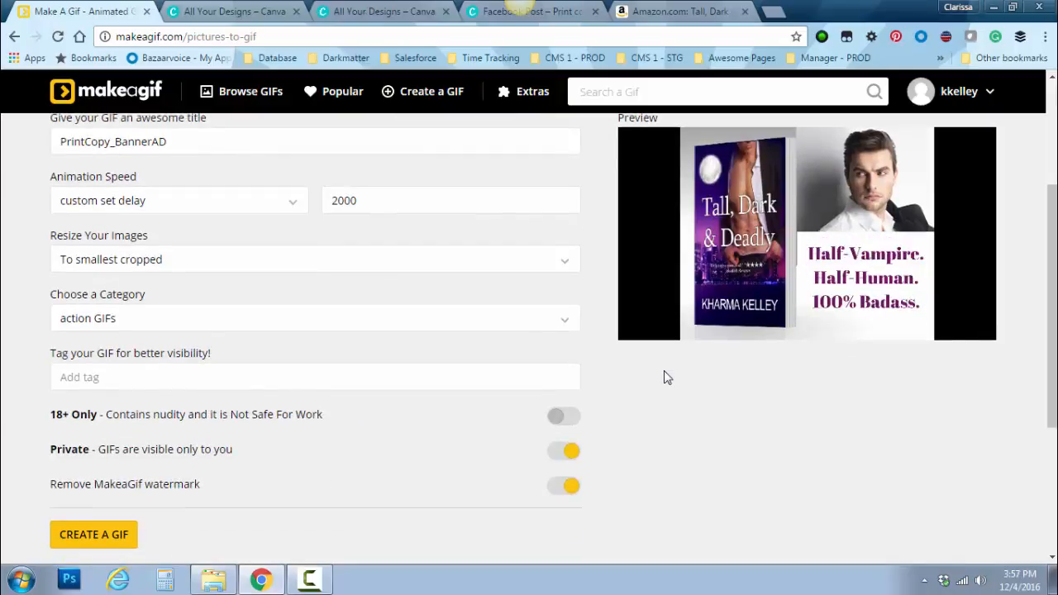
pyautogui.scroll(-1, 668, 377)
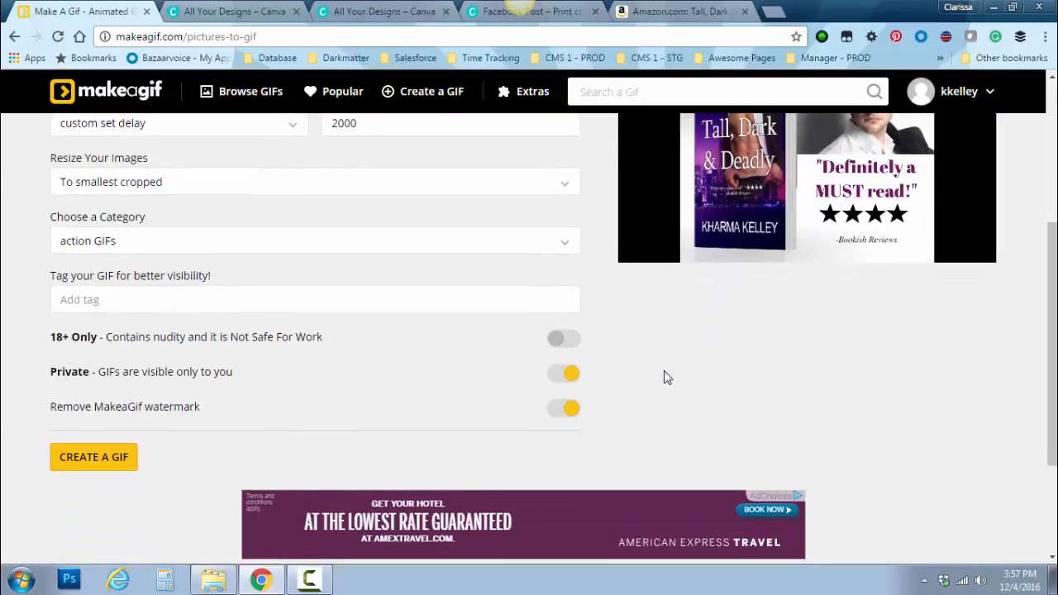
pyautogui.click(99, 461)
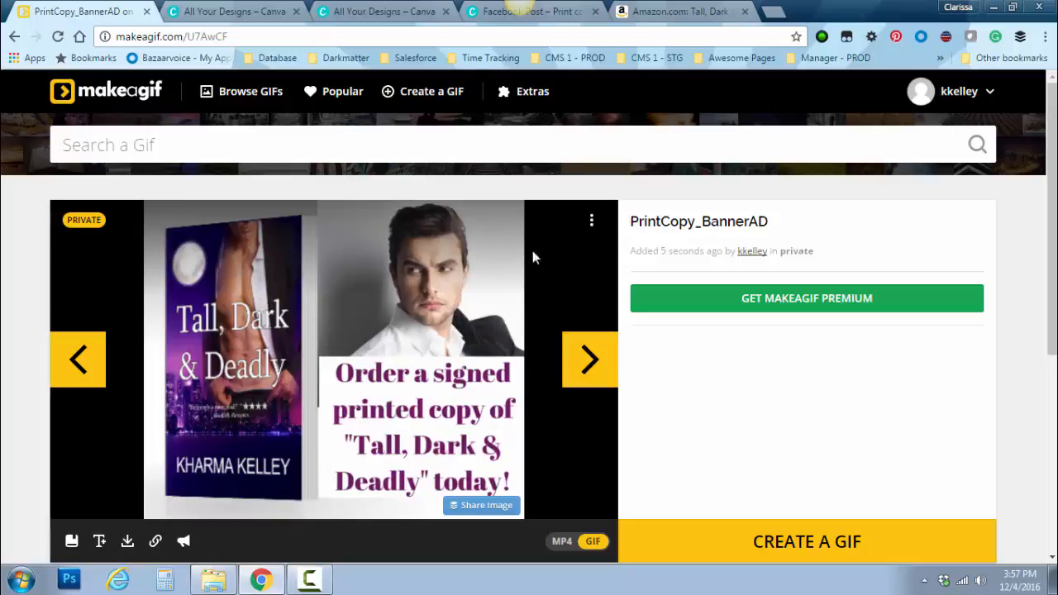
# Download the finished GIF as PrintCopy_BannerAD.gif into the WRITING folder on the Desktop.
pyautogui.scroll(-1, 661, 428)
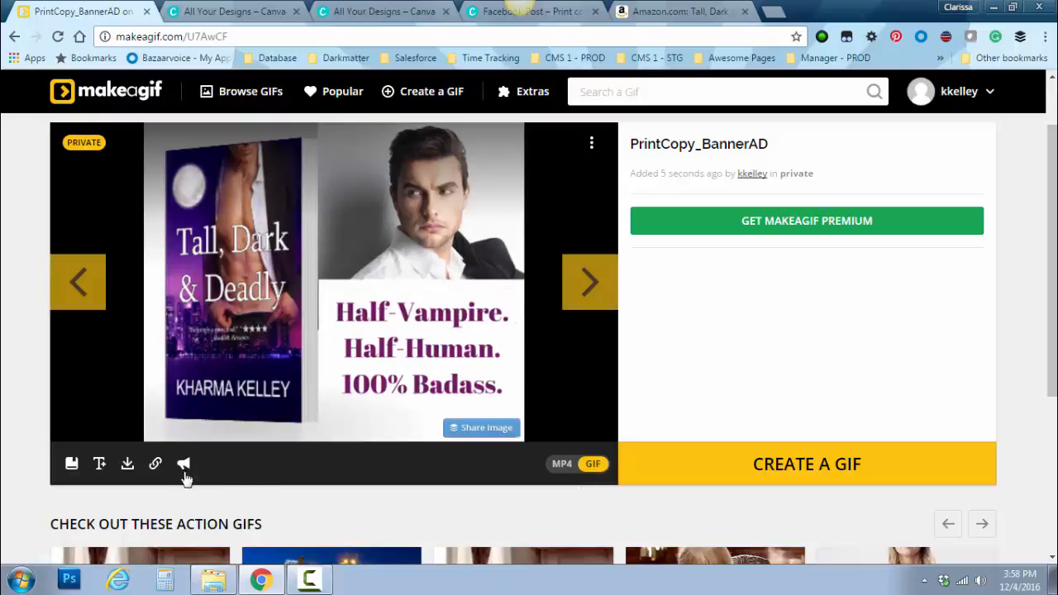
pyautogui.click(128, 468)
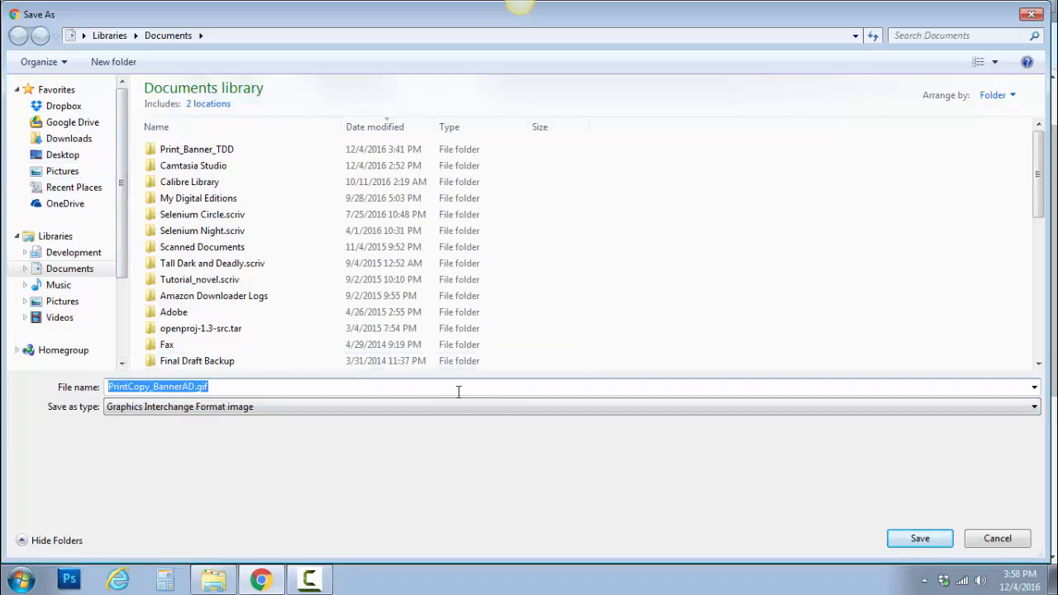
pyautogui.click(64, 155)
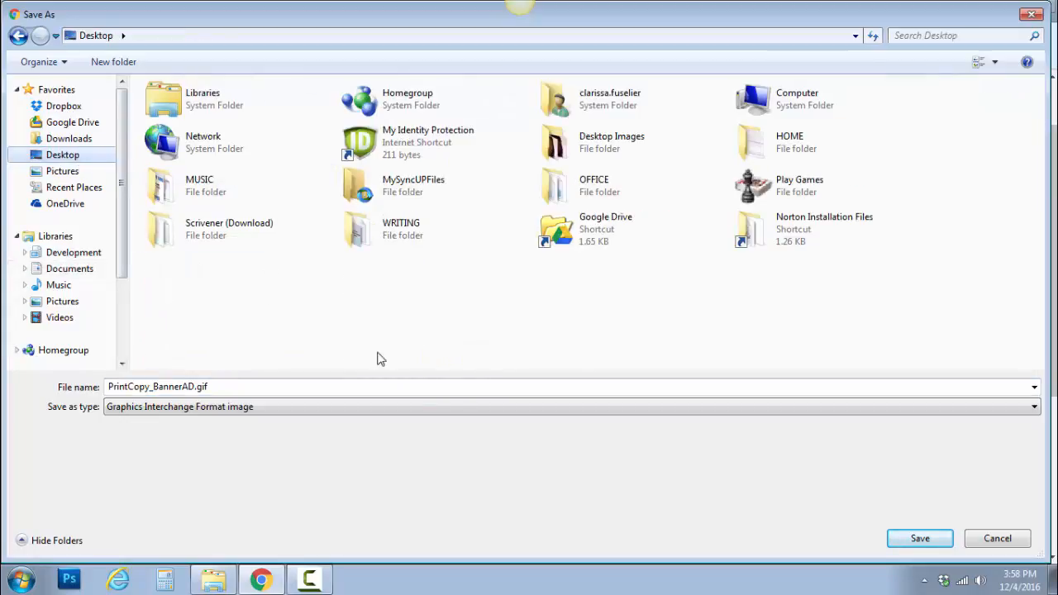
pyautogui.doubleClick(360, 235)
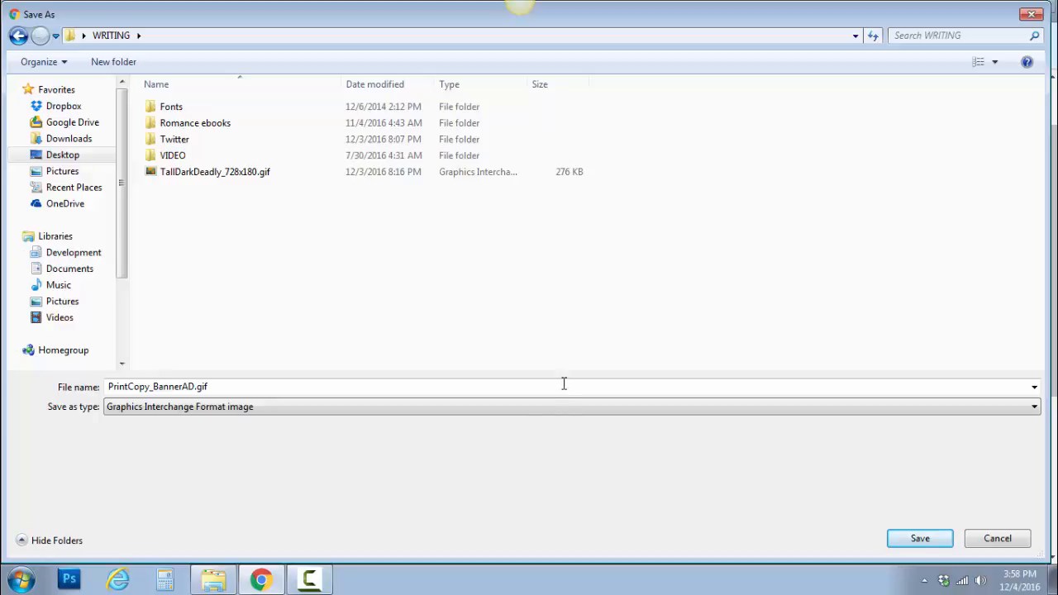
pyautogui.click(920, 539)
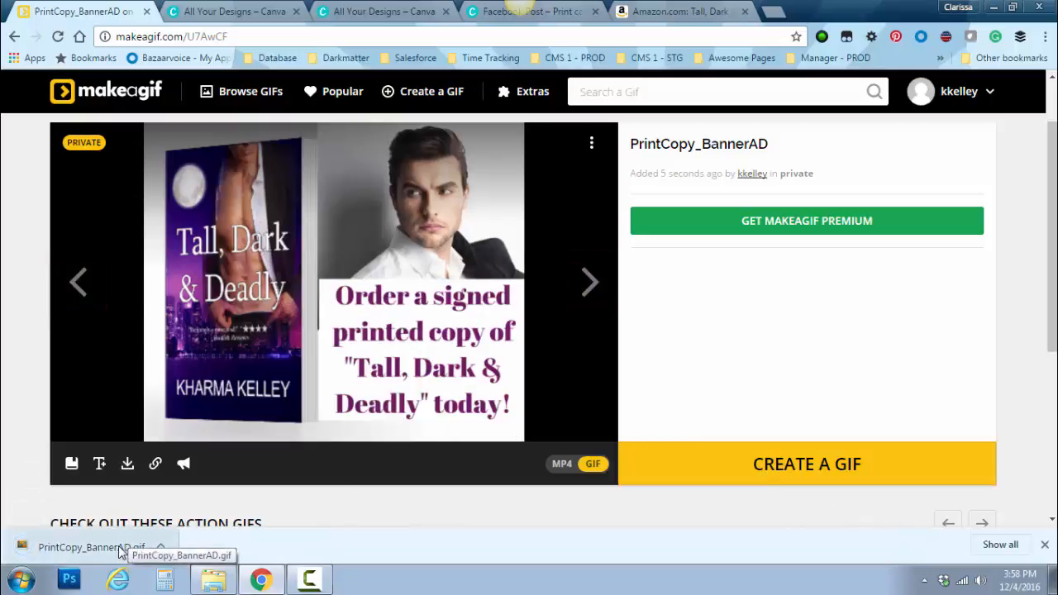
# Open the downloaded PrintCopy_BannerAD.gif in the browser to check the animation, and select its file address.
pyautogui.moveTo(100, 550); pyautogui.dragTo(584, 28)
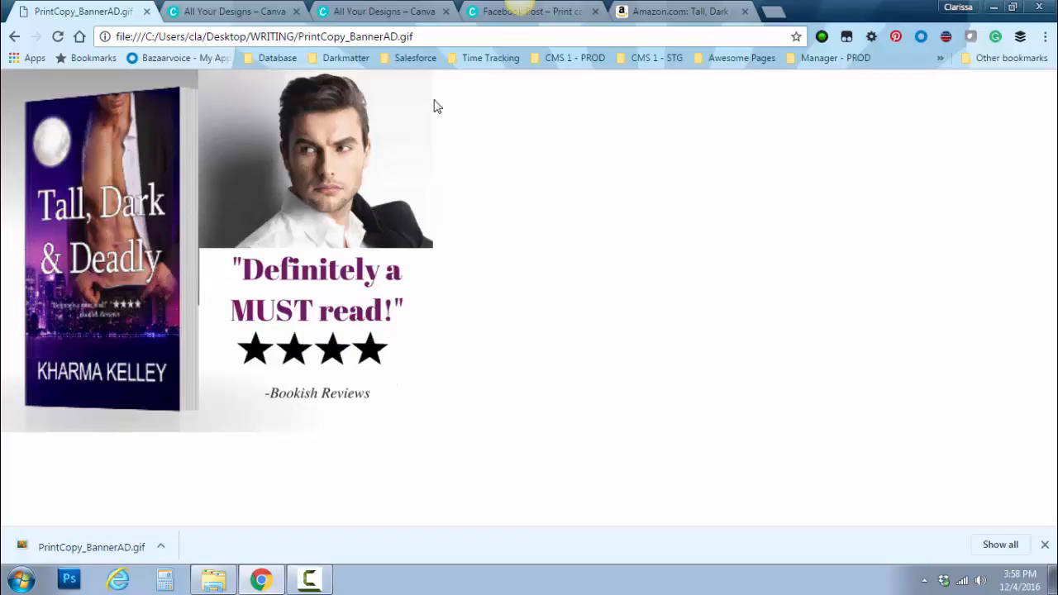
pyautogui.click(428, 38)
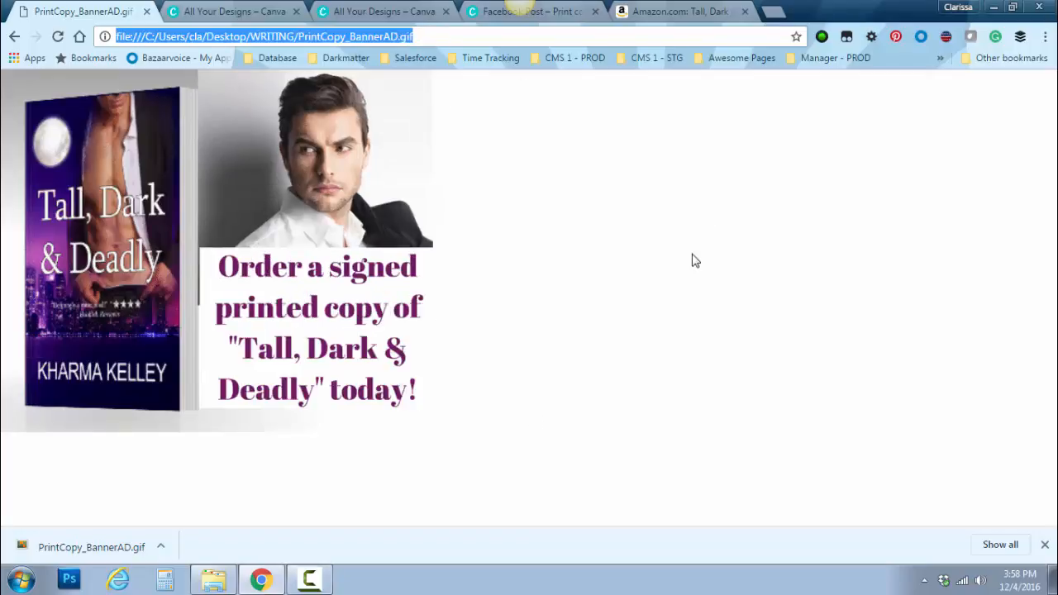